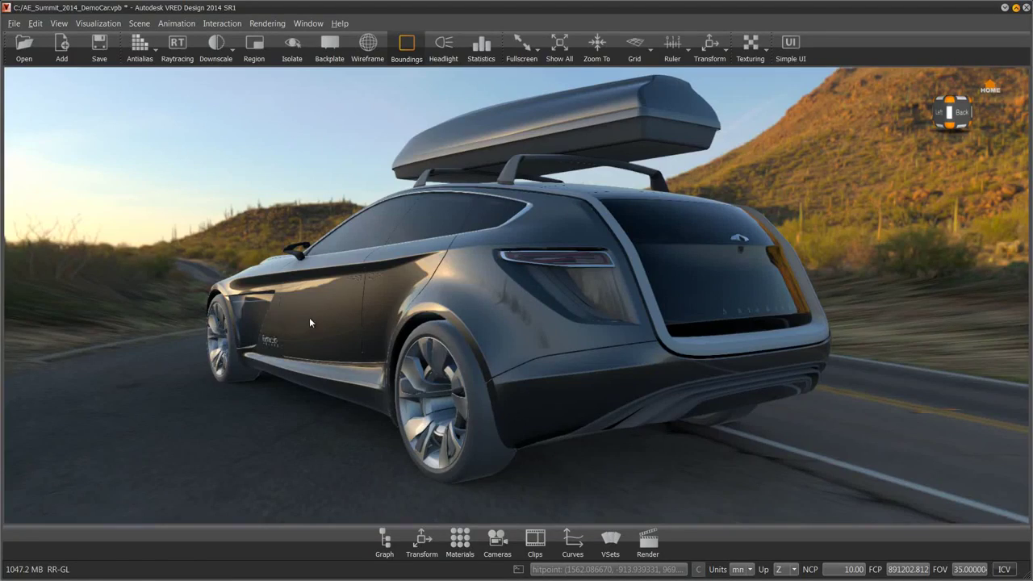
Step: Select the tire on the car's rear left wheel and isolate it from the rest of the model
drag(310, 321, 445, 365)
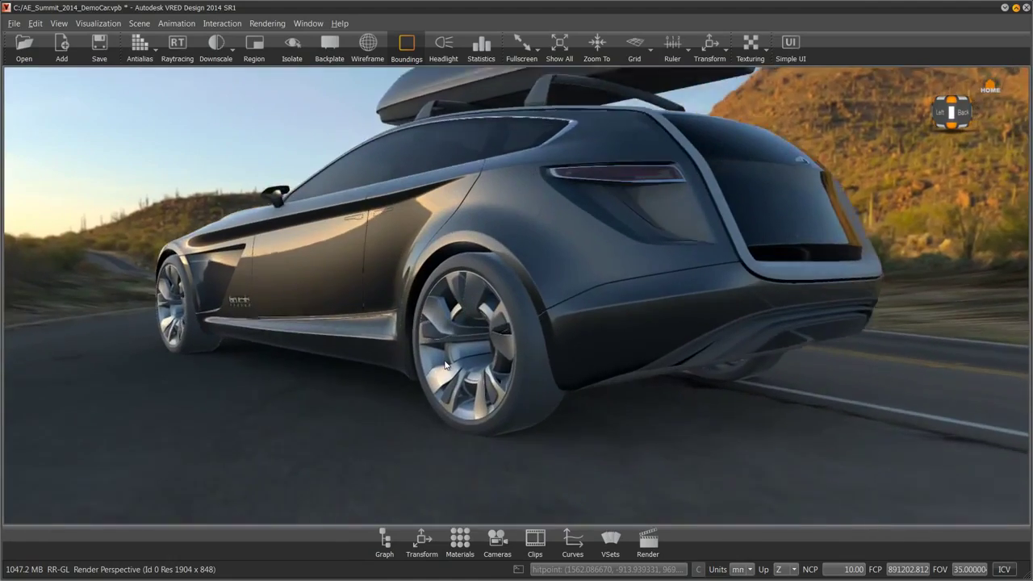
right_drag(444, 361, 409, 291)
drag(409, 291, 359, 242)
drag(498, 231, 461, 298)
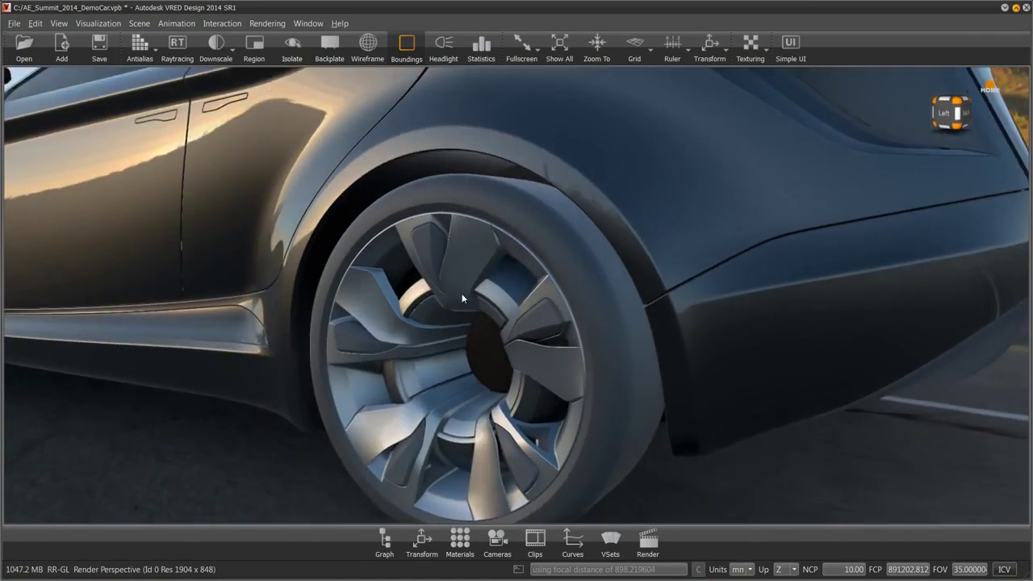
right_drag(462, 298, 372, 152)
right_drag(453, 279, 438, 216)
mouse_move(412, 255)
mouse_down()
mouse_move(390, 251)
mouse_move(457, 391)
mouse_move(447, 339)
mouse_move(405, 260)
mouse_move(439, 214)
mouse_move(464, 293)
mouse_move(395, 264)
mouse_up()
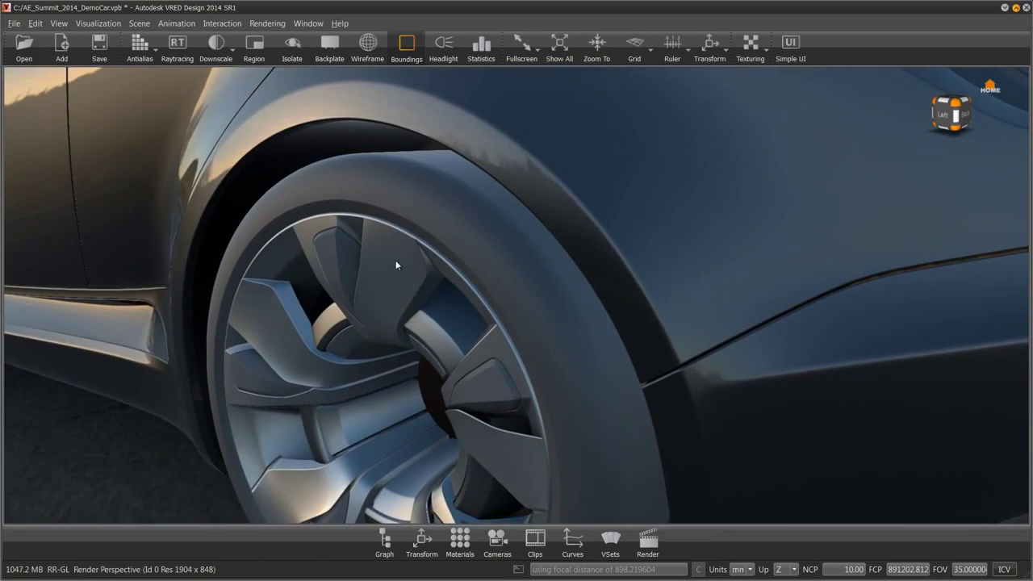
shift+click(418, 212)
right_drag(396, 341, 391, 202)
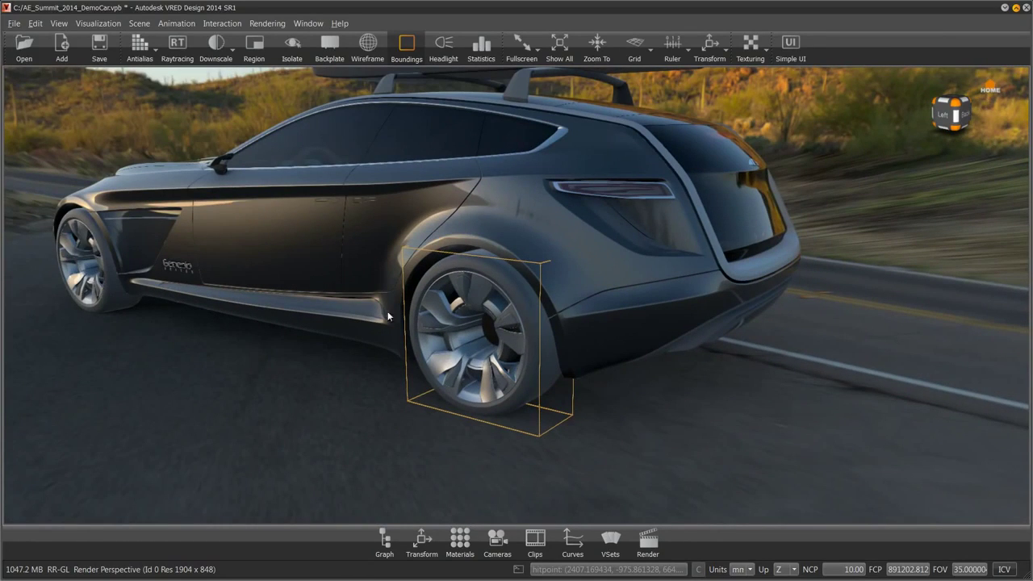
click(293, 53)
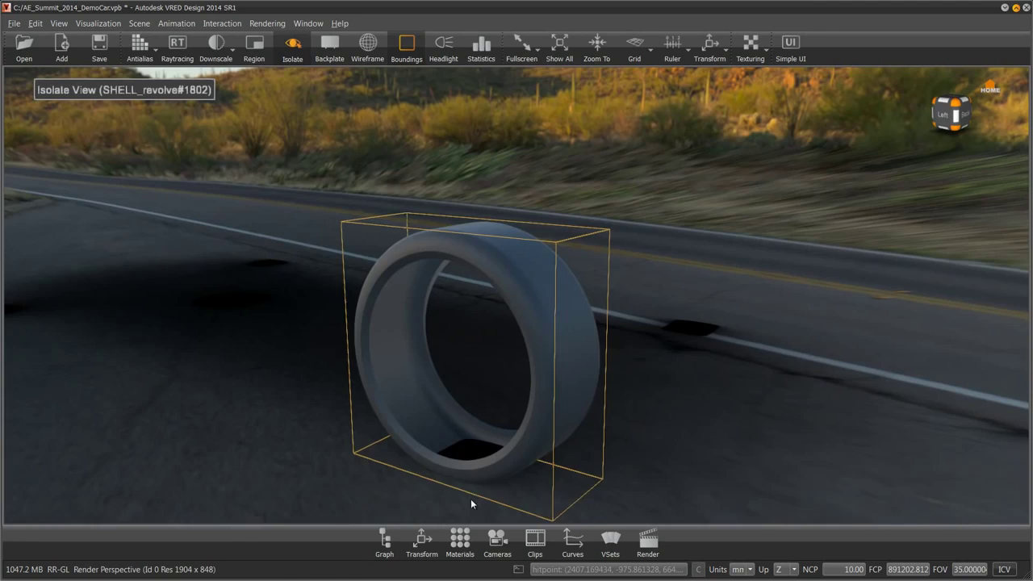
Step: Create a new Tire material, apply it to the isolated tire, and close the Material Editor
drag(505, 222, 482, 261)
right_drag(482, 261, 527, 347)
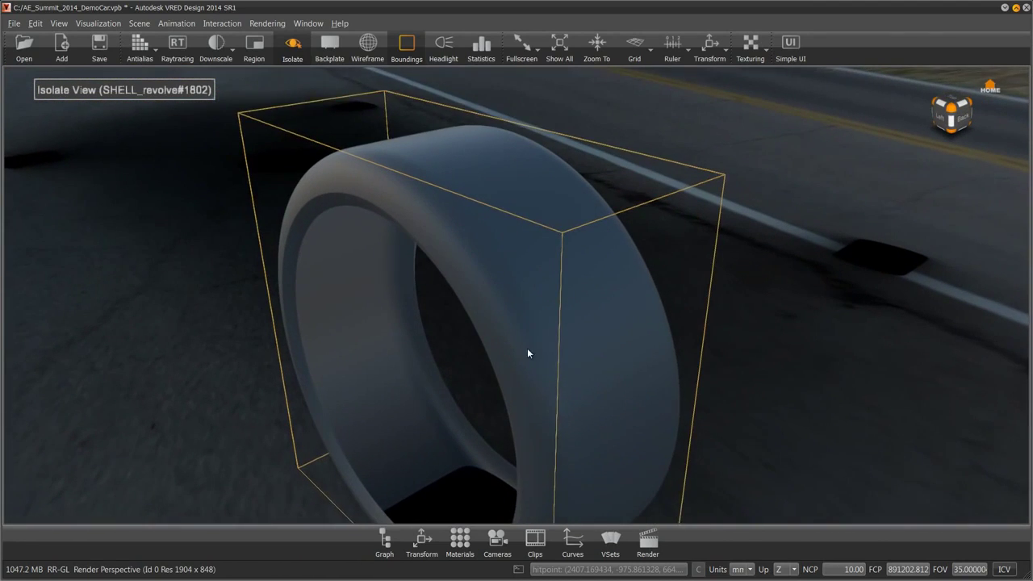
click(464, 543)
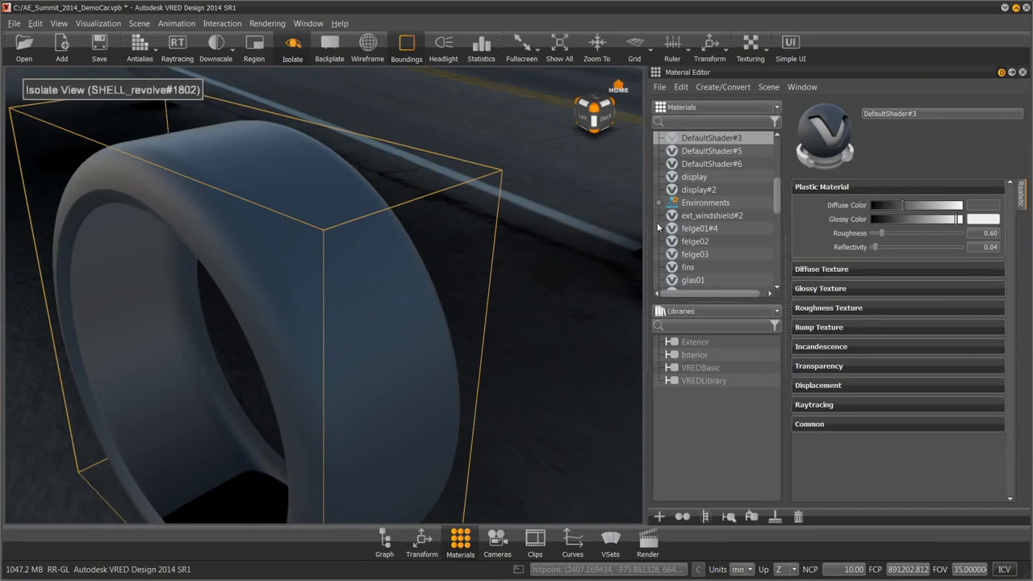
right_click(705, 178)
mouse_move(742, 185)
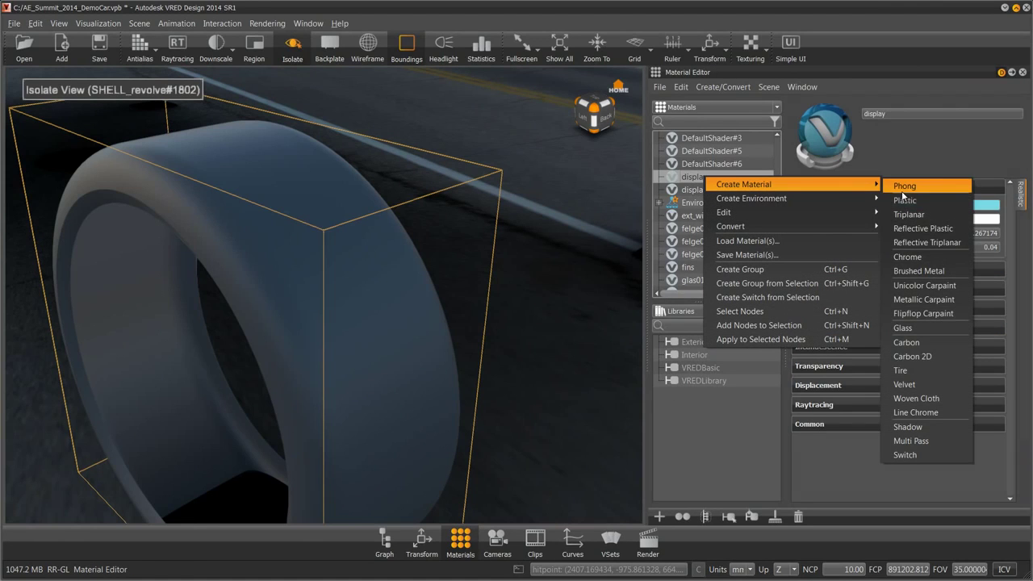
click(910, 371)
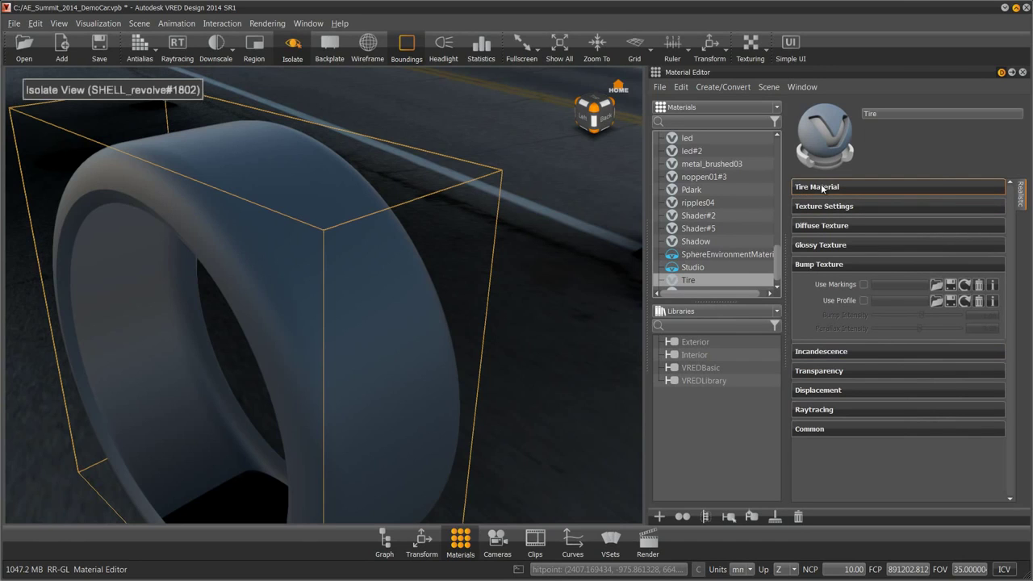
drag(690, 280, 333, 292)
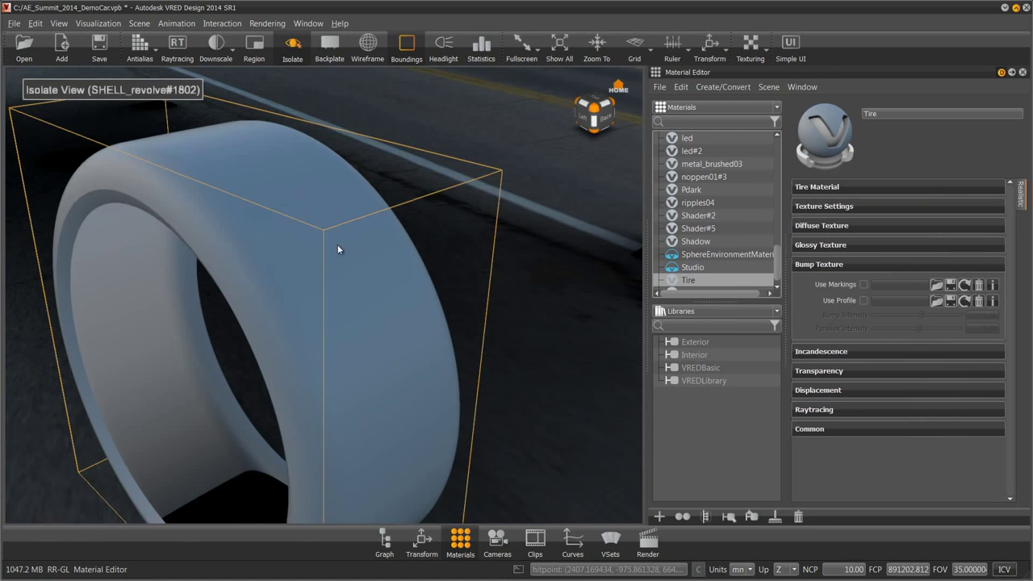
click(1022, 72)
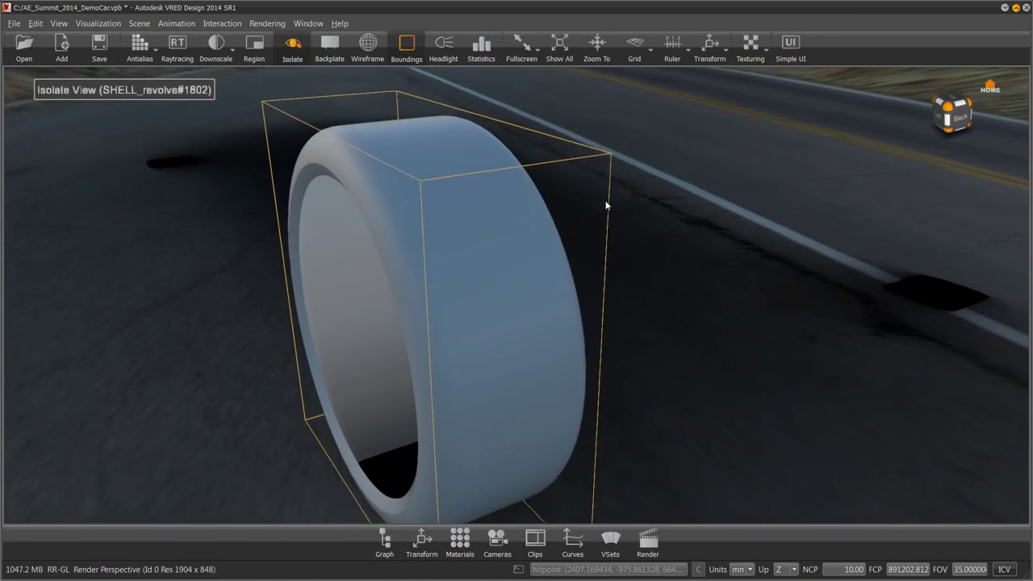
Step: Apply VRED_SIDEWALL.jpg to the tire as Diffuse Markings and Bump Markings, using the Edit Object Only option
key(alt+Tab)
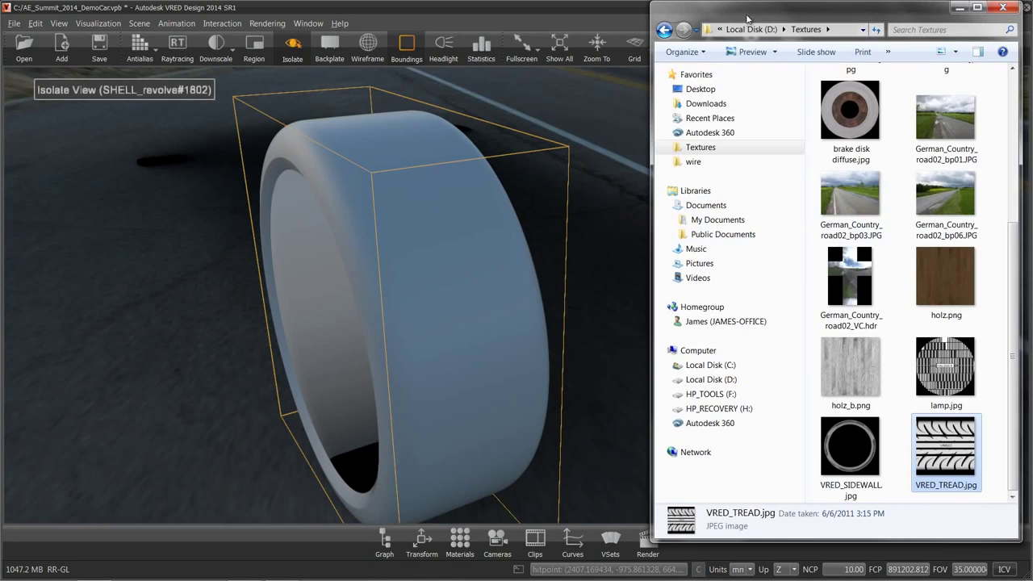
click(847, 441)
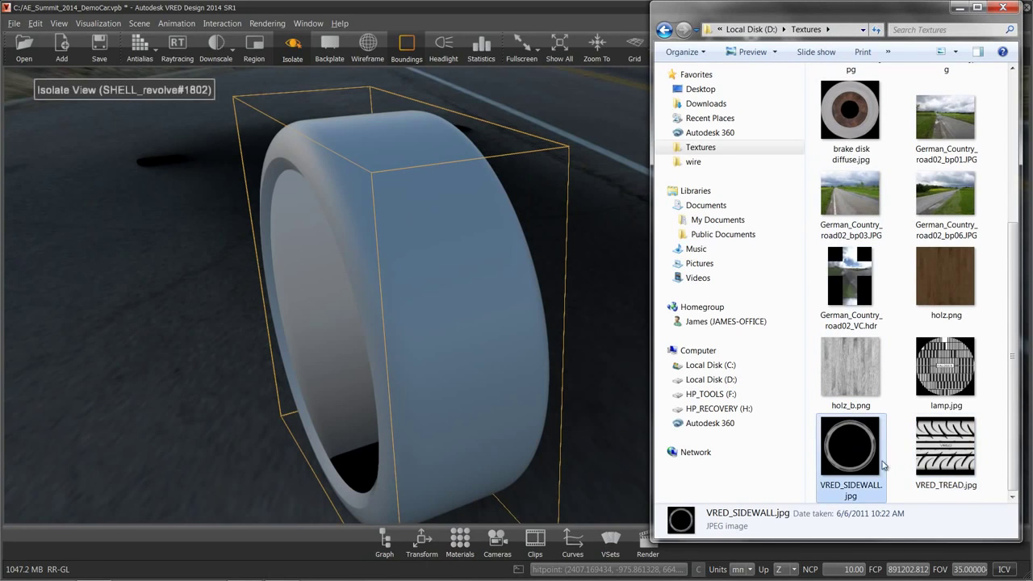
click(947, 460)
drag(854, 448, 520, 308)
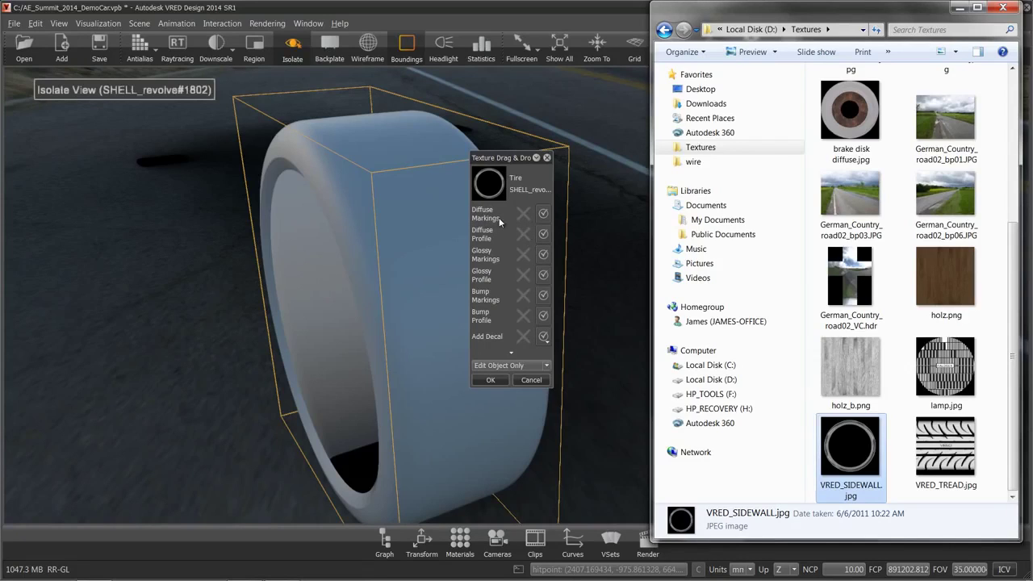
click(544, 216)
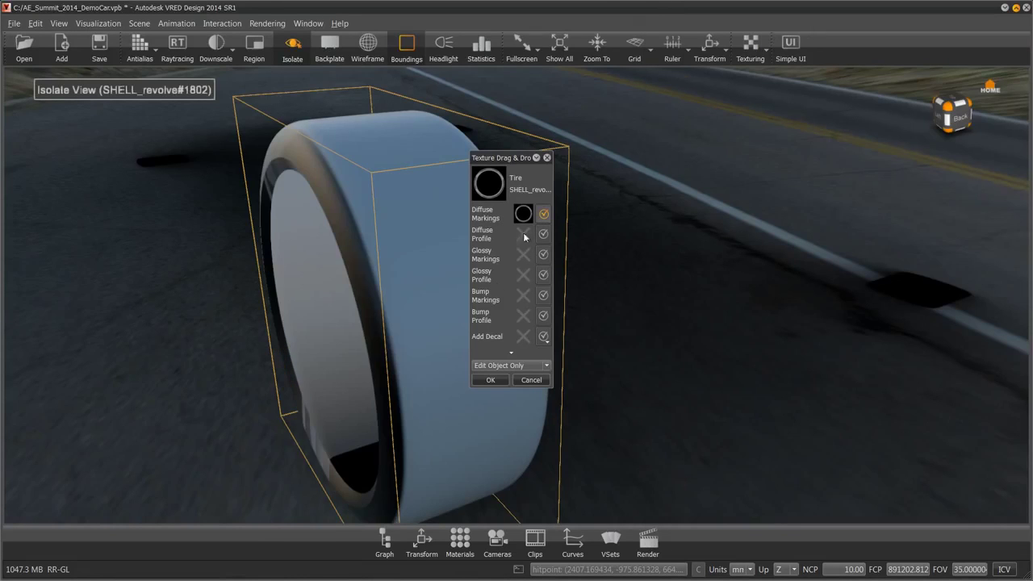
click(544, 316)
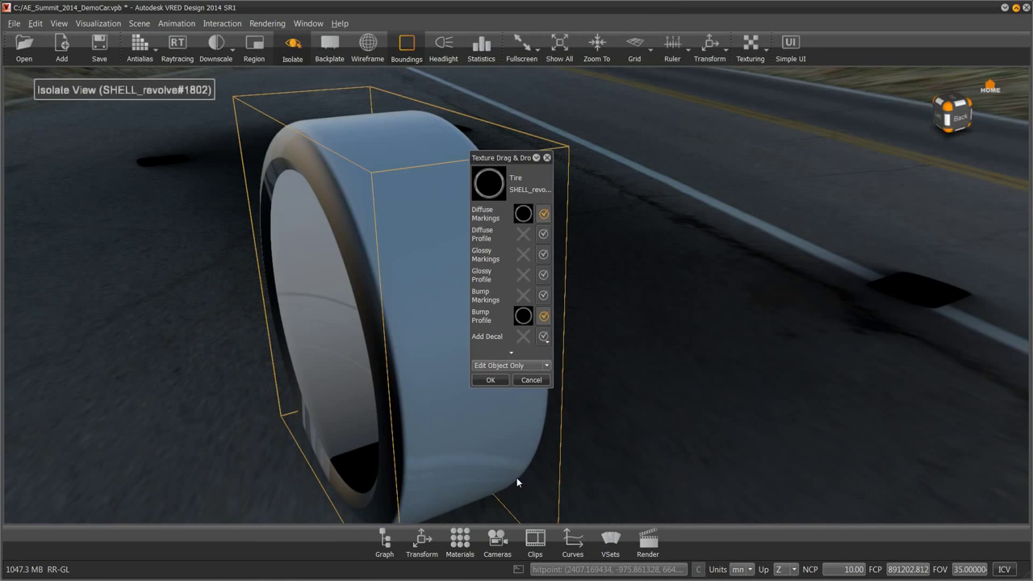
click(544, 317)
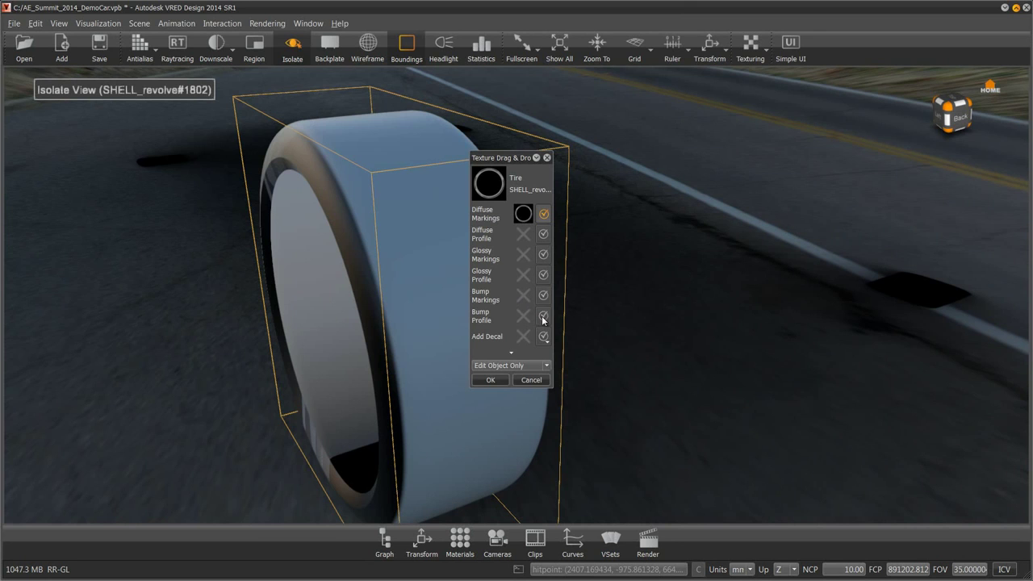
click(544, 296)
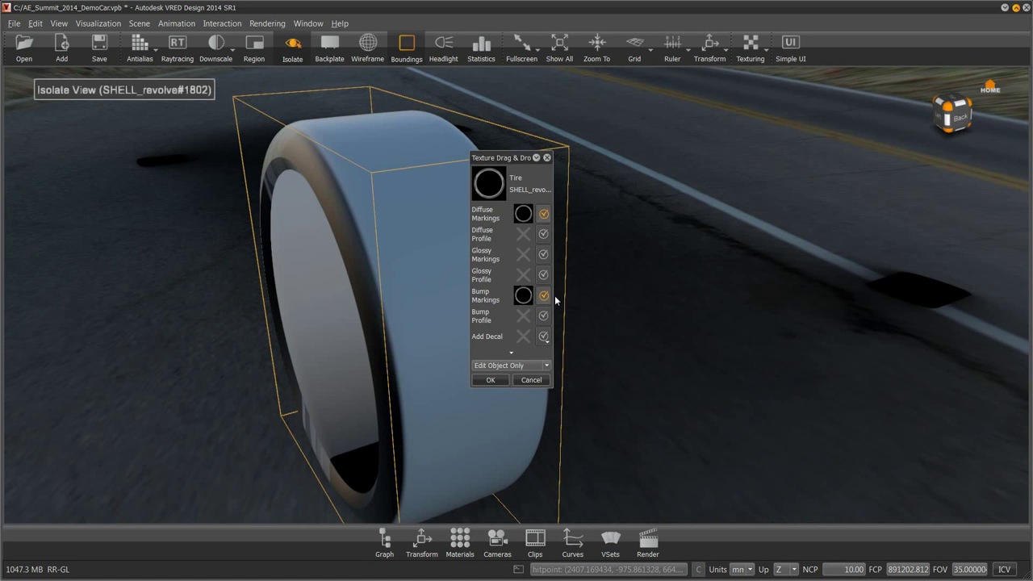
click(494, 380)
Step: Apply VRED_TREAD.jpg to the tire as Diffuse Profile and Bump Profile, using the Edit Material option
drag(465, 371, 297, 132)
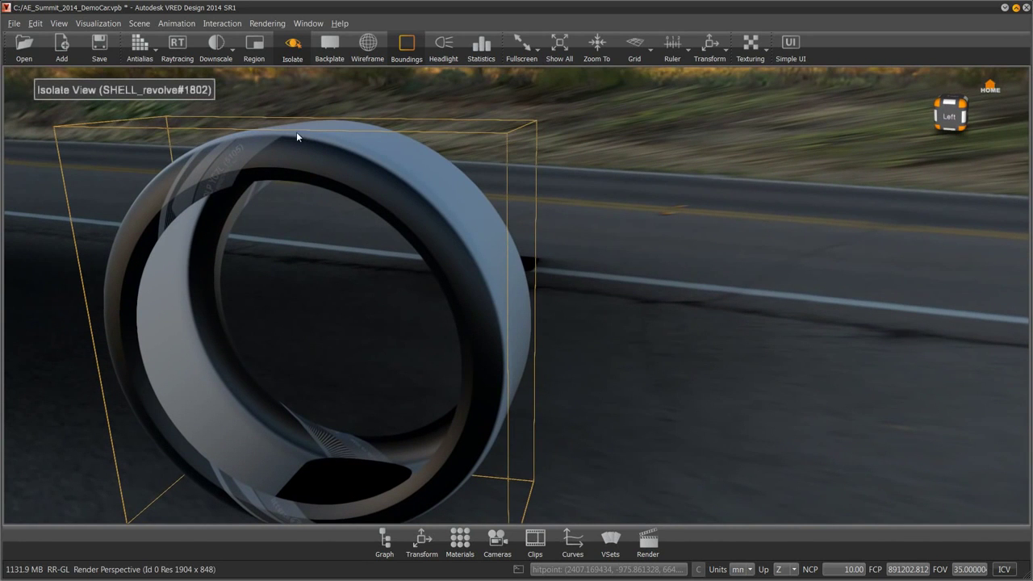
drag(596, 285, 373, 304)
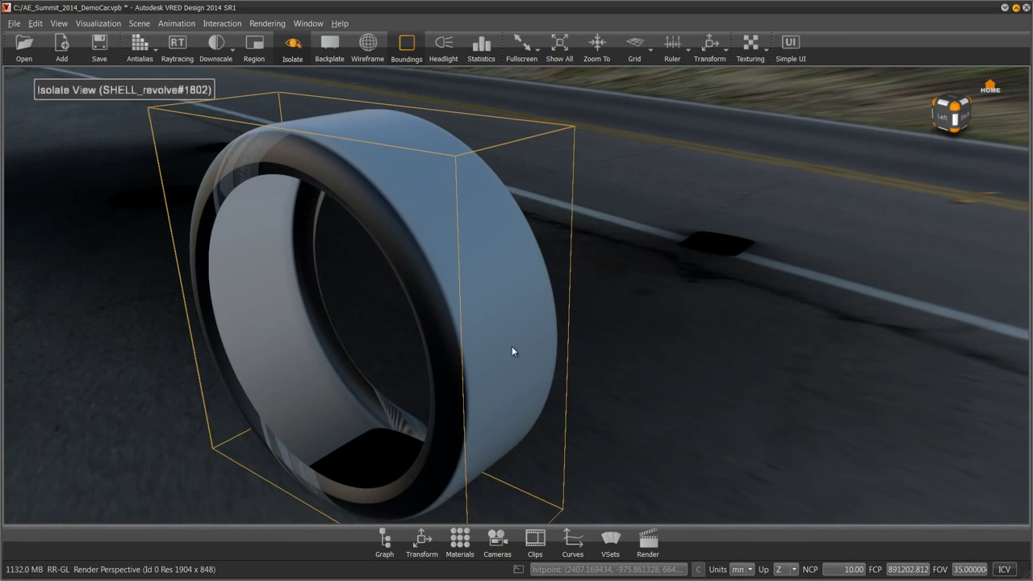
key(alt+Tab)
key(alt+Tab)
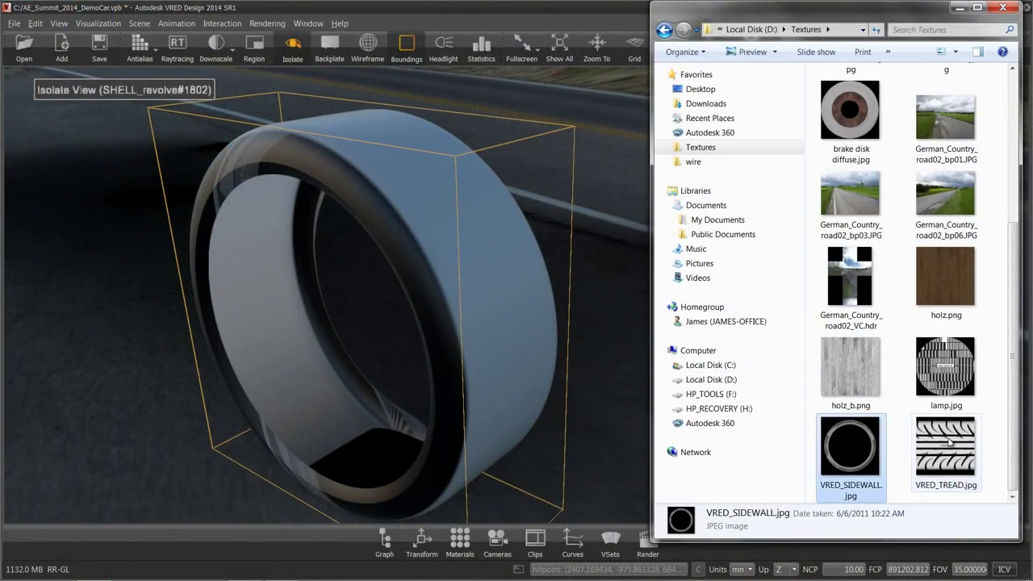
click(949, 451)
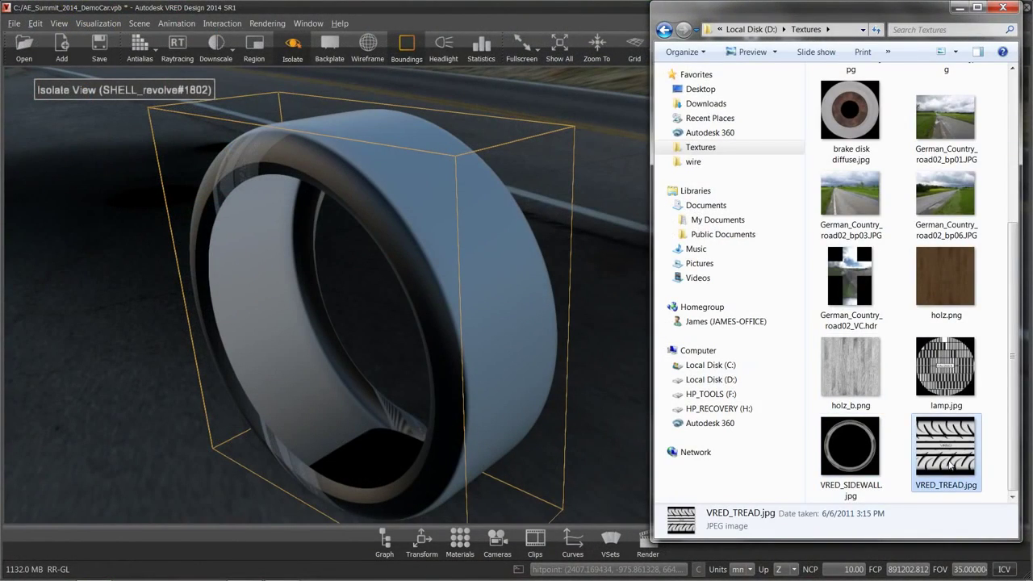
drag(949, 464, 486, 283)
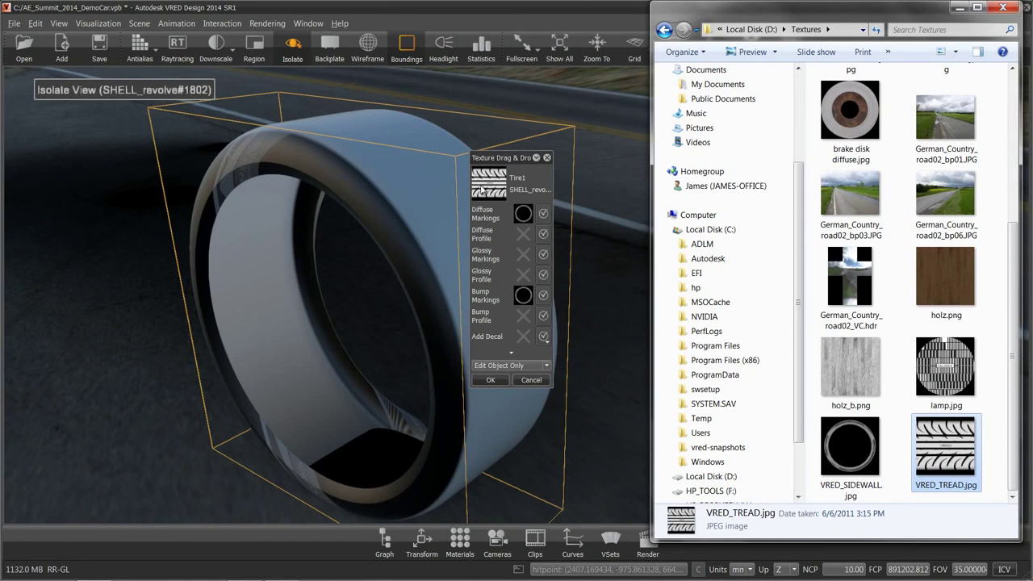
click(542, 234)
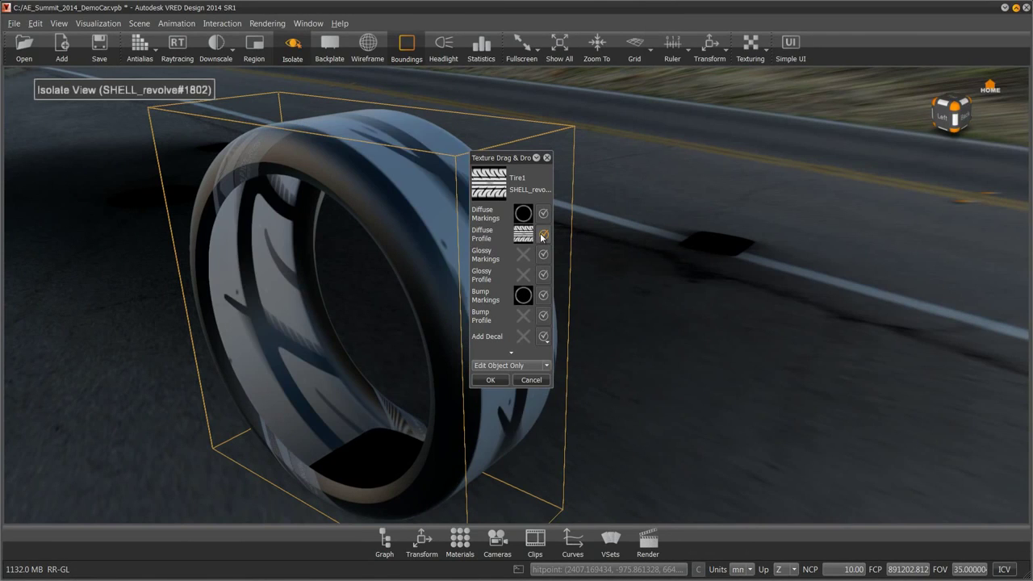
click(543, 316)
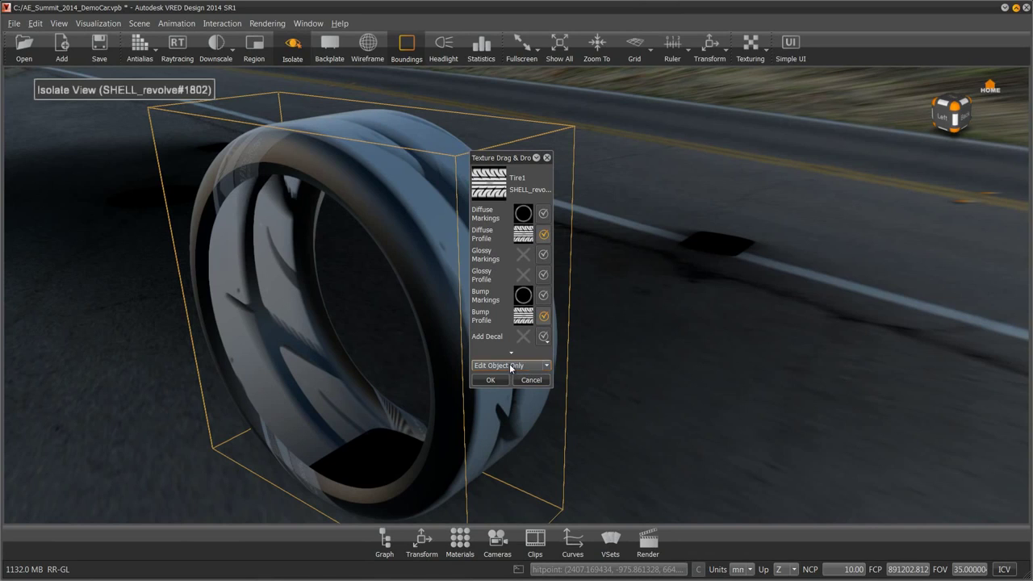
click(507, 366)
click(501, 381)
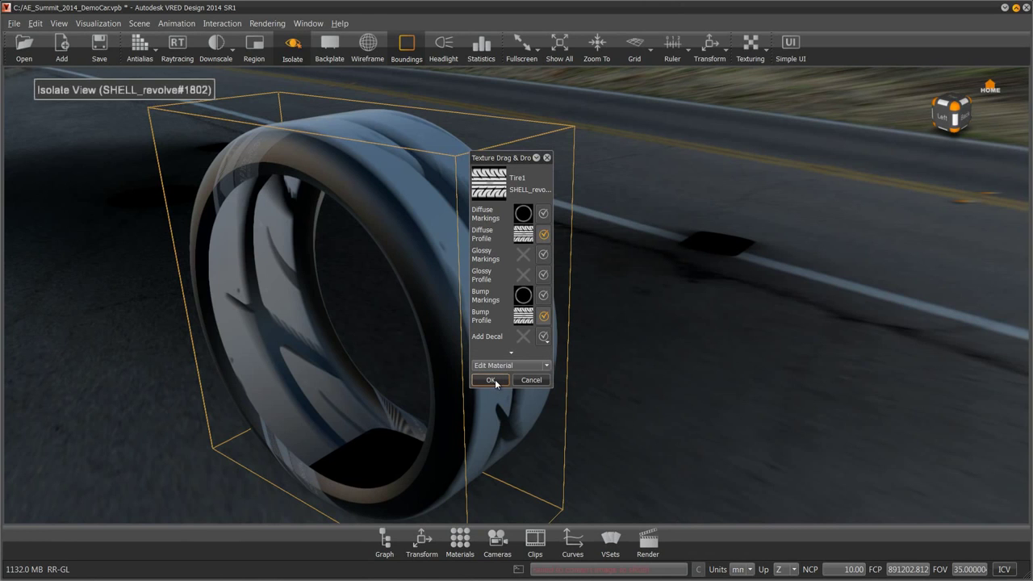
click(494, 380)
Step: Enable texturing and place the cylindrical tire projection onto the isolated tire
drag(492, 384, 574, 311)
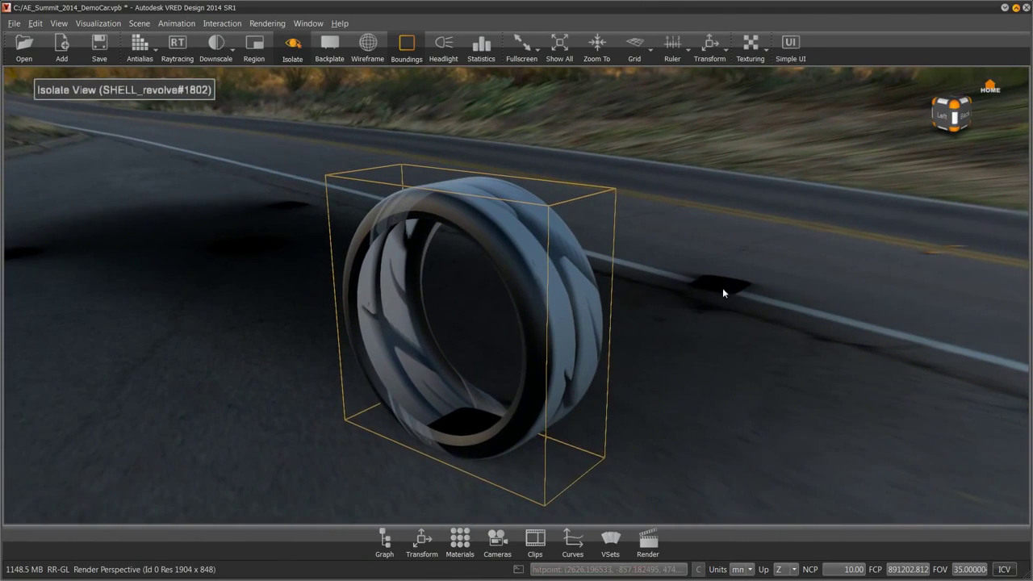
click(751, 51)
drag(671, 331, 288, 311)
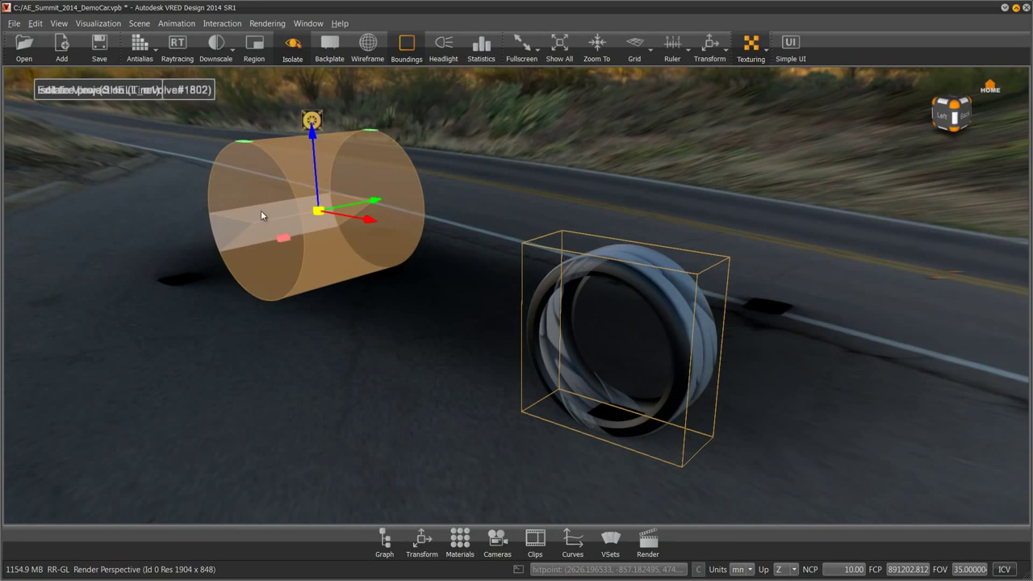
drag(410, 327, 222, 248)
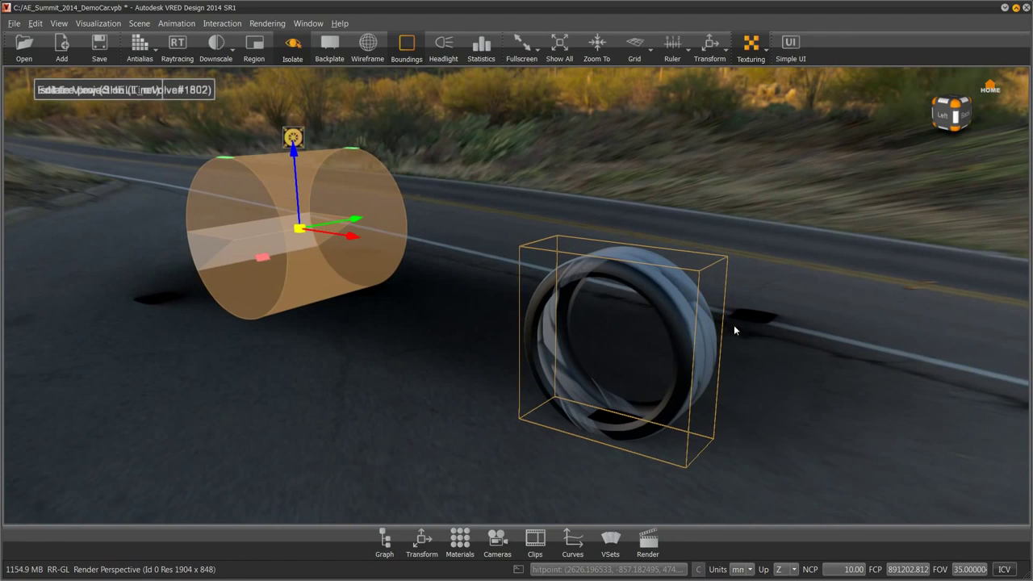
drag(679, 233, 692, 292)
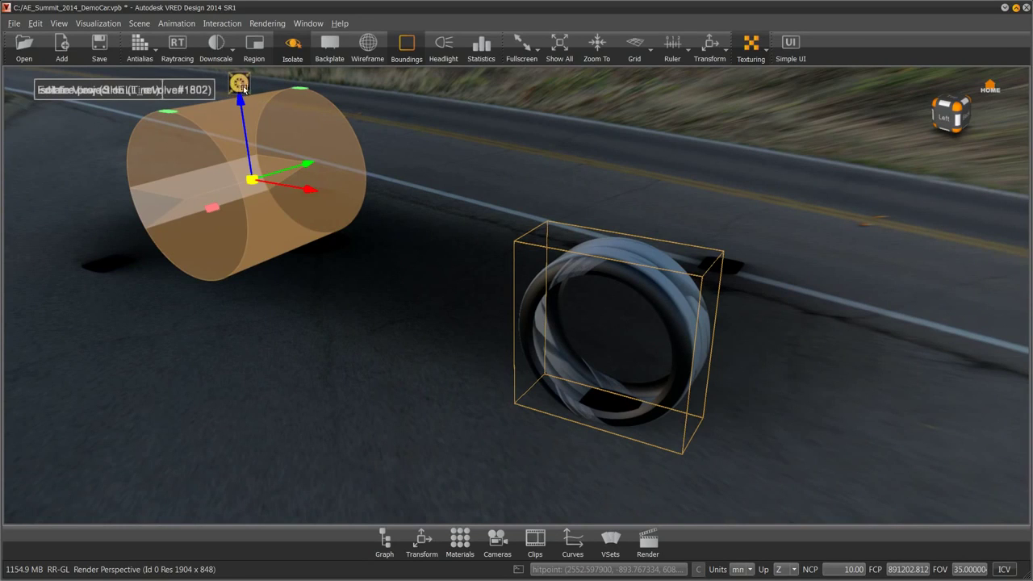
drag(240, 84, 626, 263)
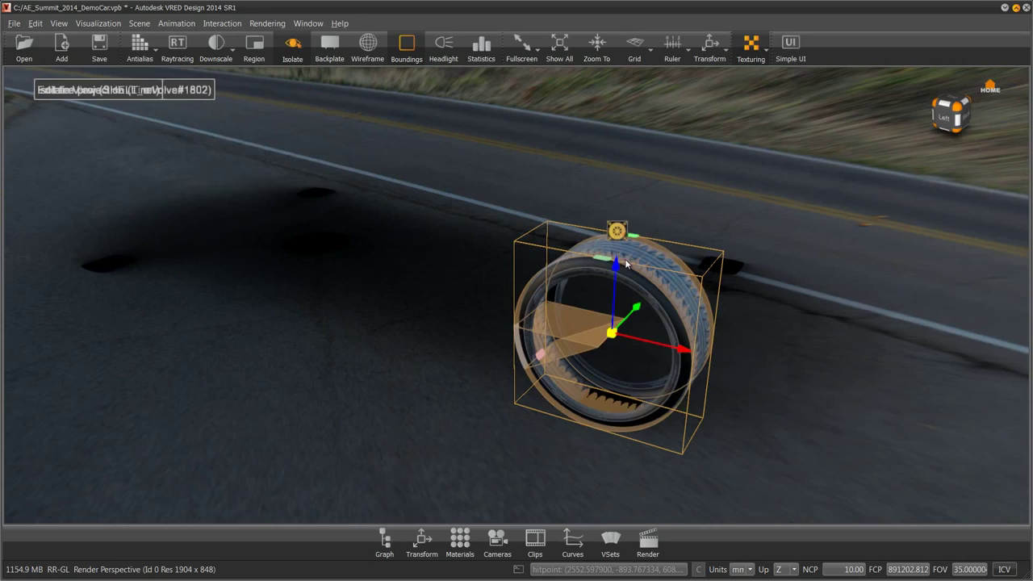
Step: Enlarge the tire projection around its centre to fit the VRED SPT sidewall markings onto the tire's side
drag(645, 296, 705, 288)
middle_drag(705, 288, 678, 219)
right_drag(707, 310, 717, 446)
drag(718, 451, 604, 156)
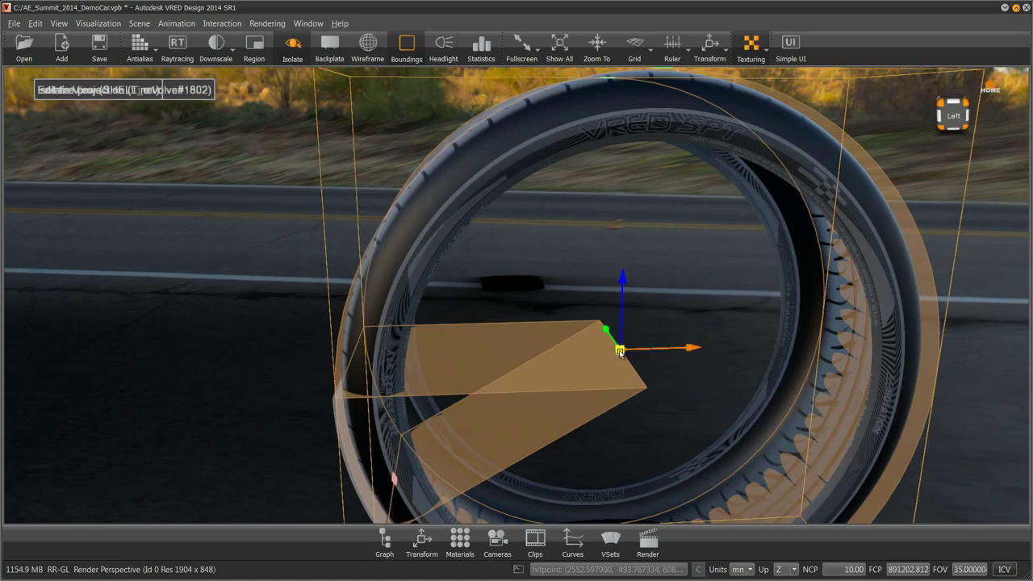
drag(618, 350, 632, 349)
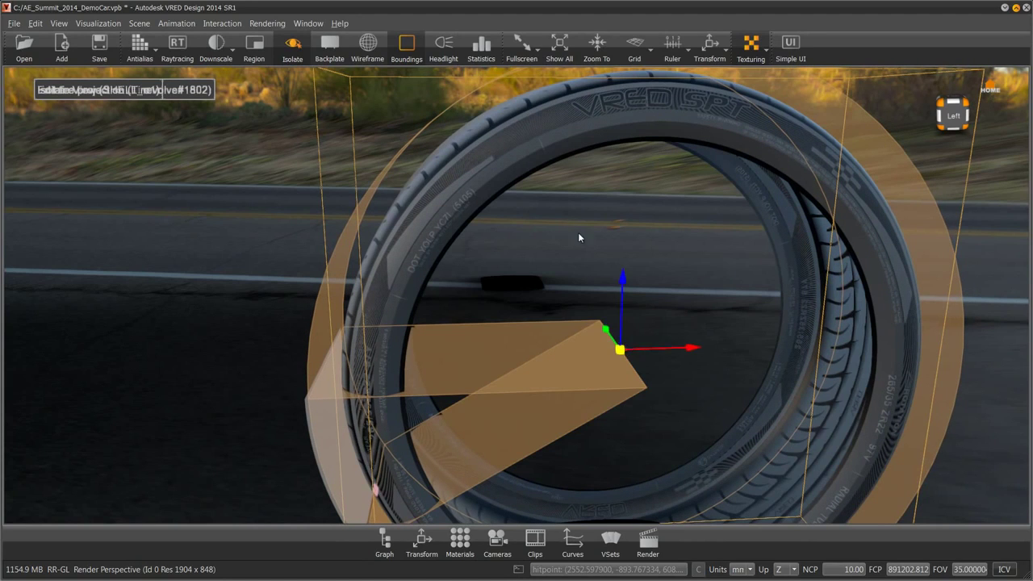
Step: Adjust the tread profile's extent across the tire's width with the green edge handle of the texture projection
drag(576, 235, 574, 146)
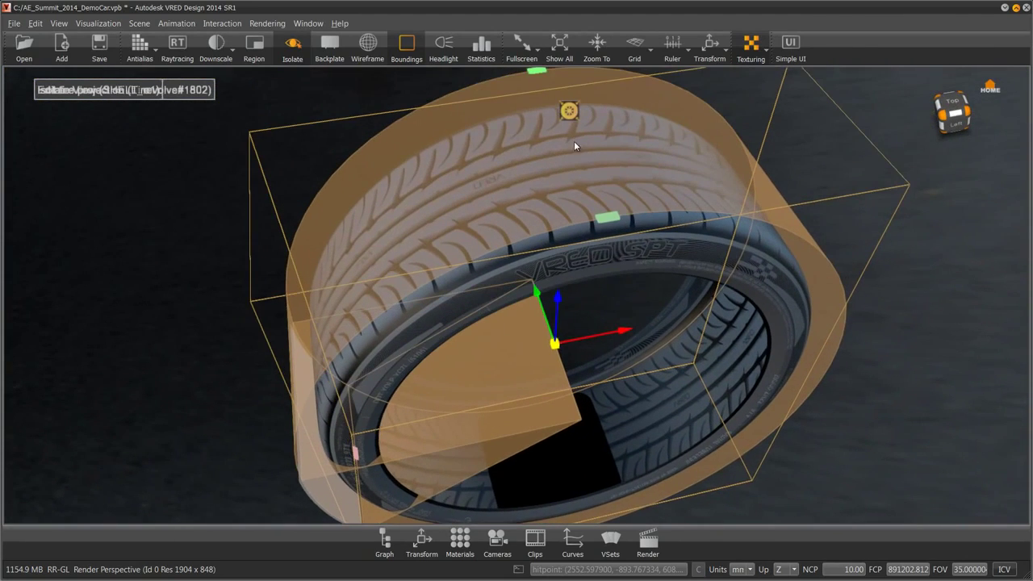
drag(641, 325, 637, 384)
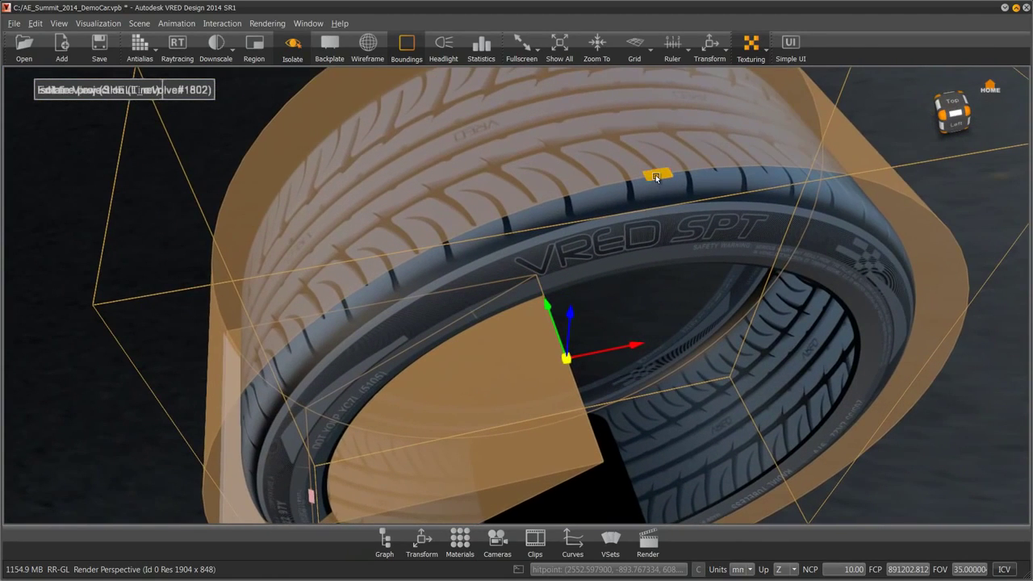
mouse_move(655, 176)
mouse_down()
mouse_move(656, 163)
mouse_move(660, 180)
mouse_up()
Step: Adjust the tread profile's repeat around the tire's circumference with the pink handle of the texture projection
middle_drag(554, 236, 807, 74)
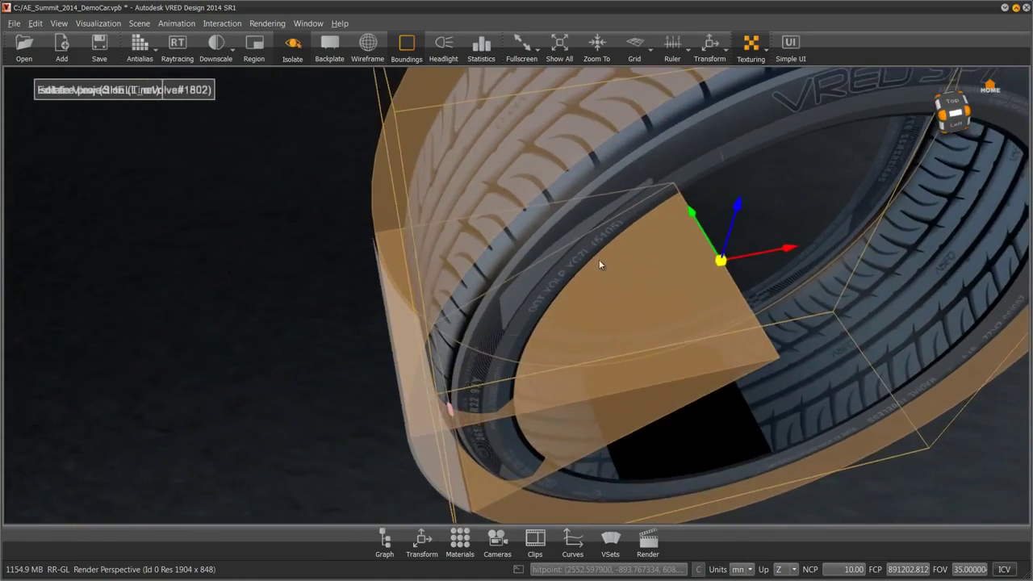
drag(598, 260, 654, 353)
right_drag(653, 355, 585, 289)
drag(585, 289, 739, 134)
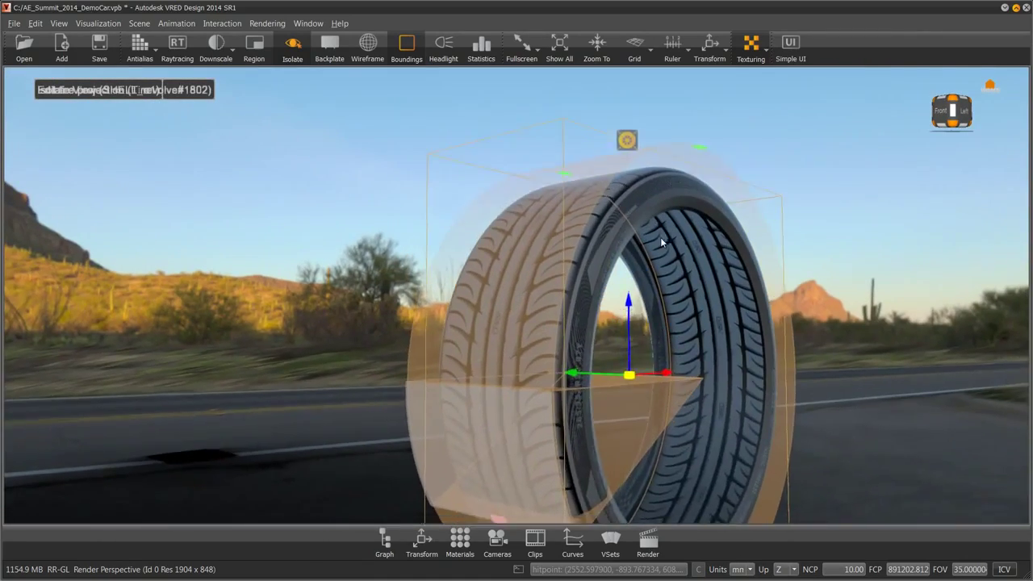
middle_drag(660, 240, 677, 95)
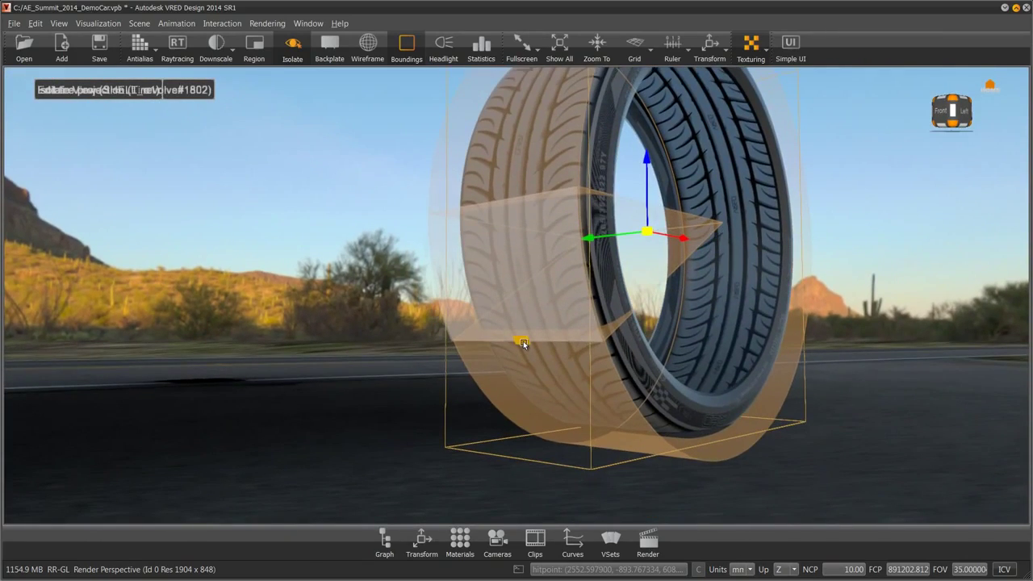
drag(523, 342, 543, 308)
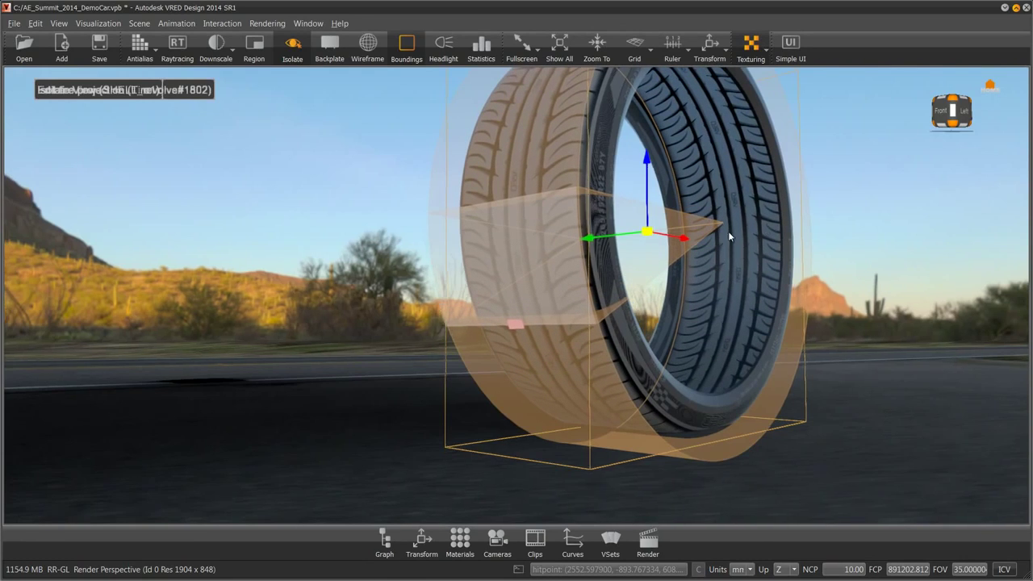
Step: Turn off texturing mode to hide the projection around the isolated tire
drag(729, 232, 732, 114)
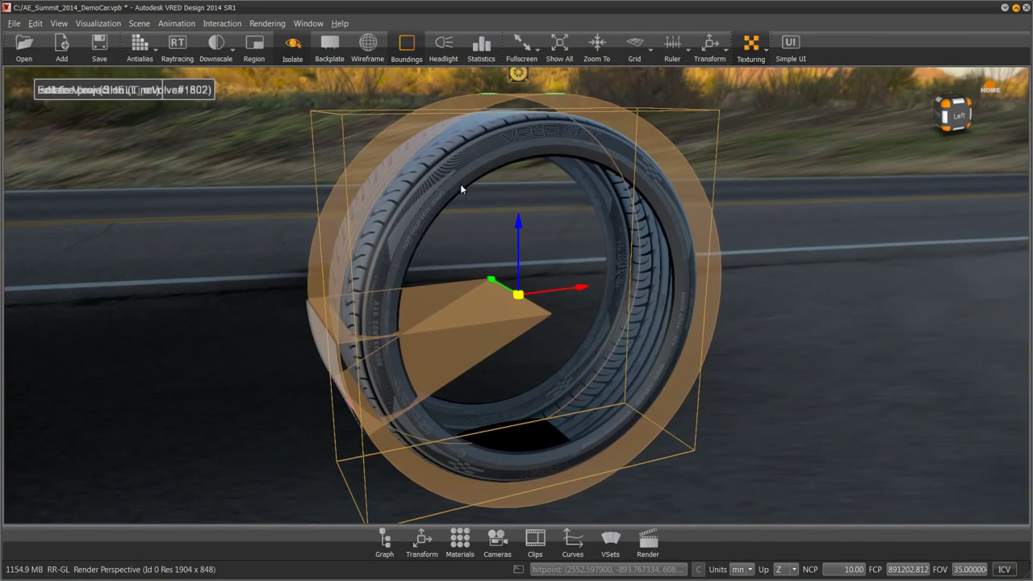
drag(460, 184, 643, 191)
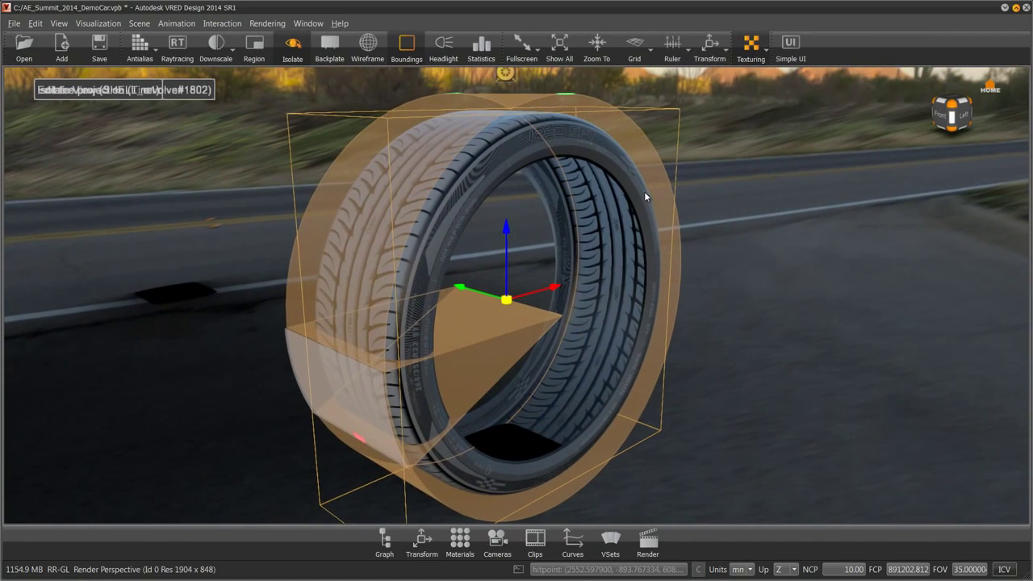
click(751, 50)
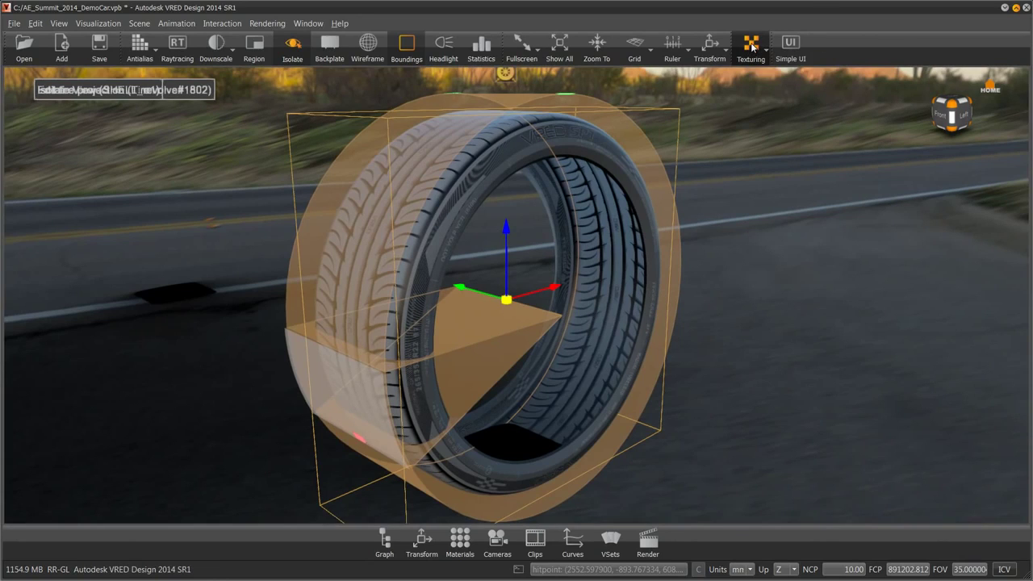
click(751, 46)
click(751, 46)
Step: Set the Blend Position in the Tire1 material's texture settings to 0.85
drag(665, 173, 655, 213)
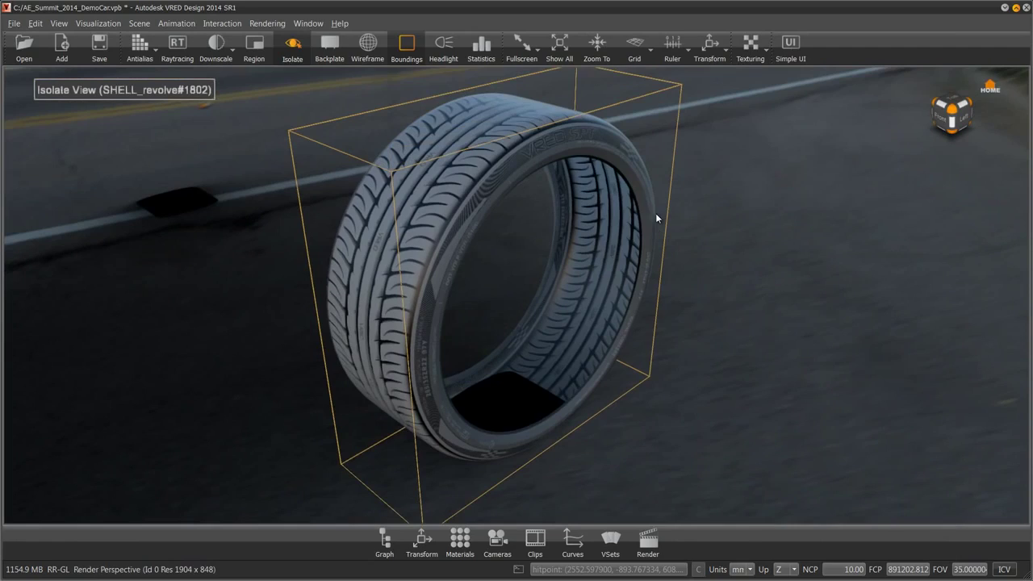
drag(788, 259, 454, 521)
click(460, 541)
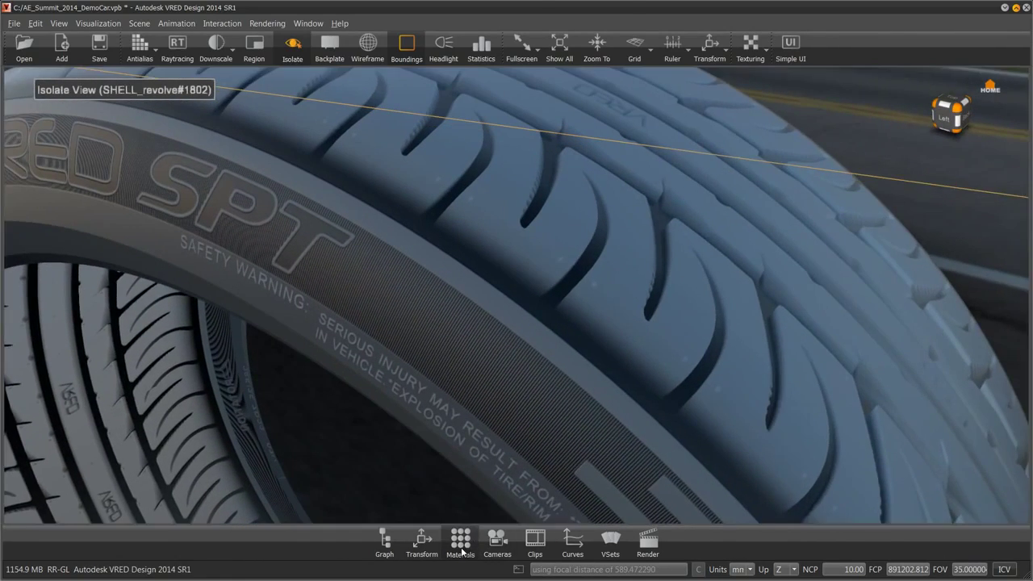
drag(323, 269, 374, 379)
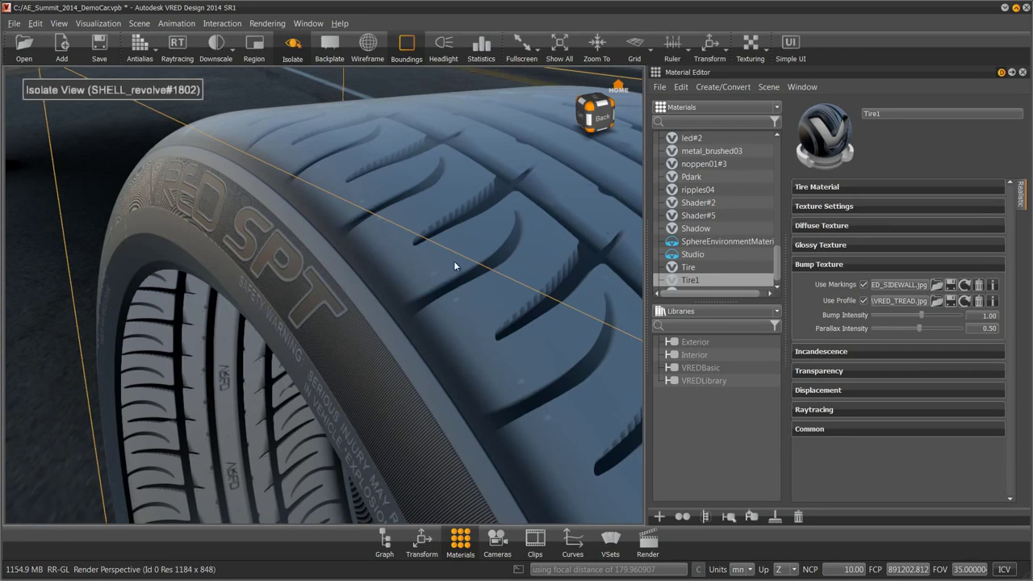
click(827, 207)
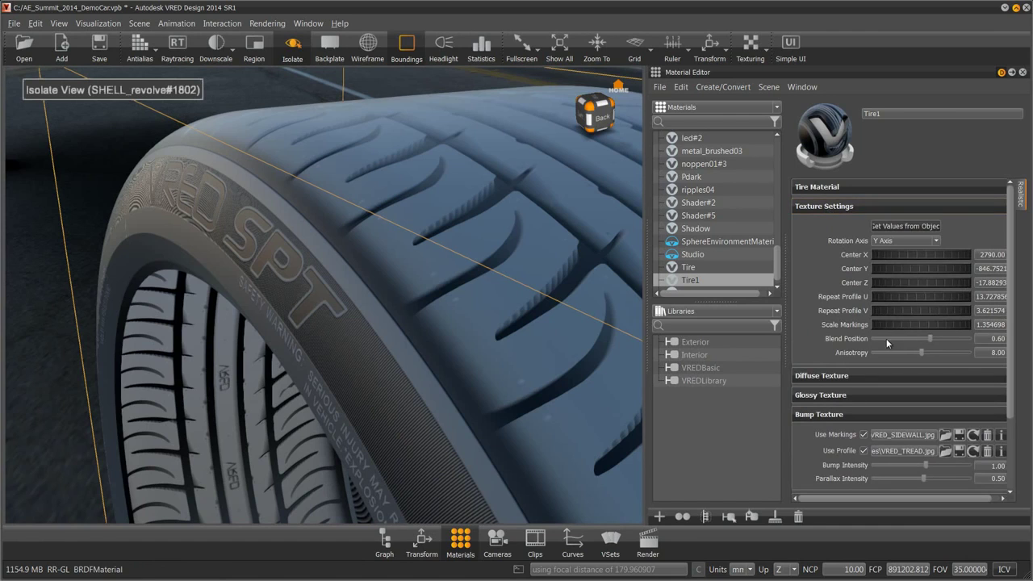
drag(929, 340, 954, 341)
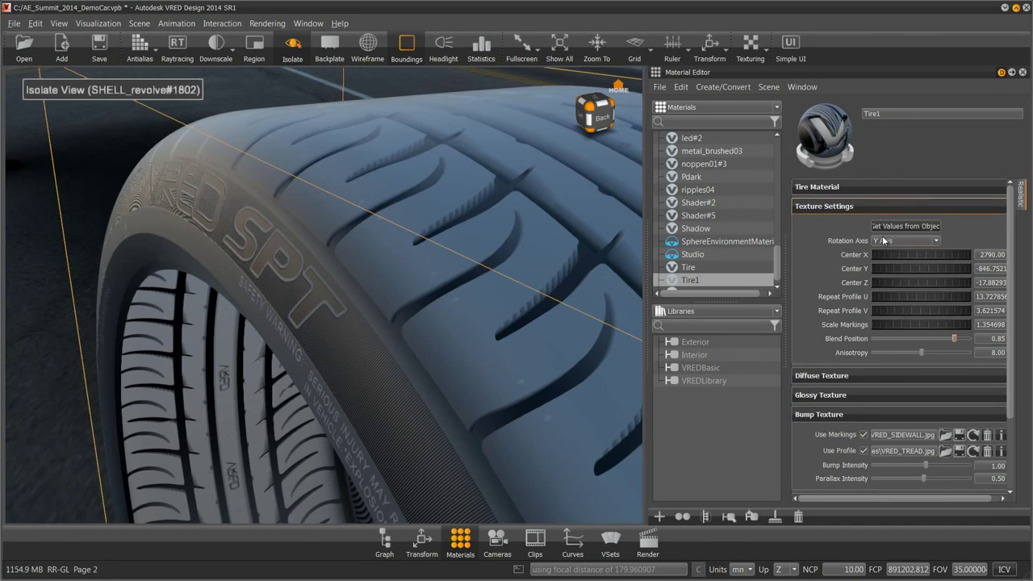
Step: Darken the Tire1 material's Diffuse Color to near black
click(855, 206)
click(839, 187)
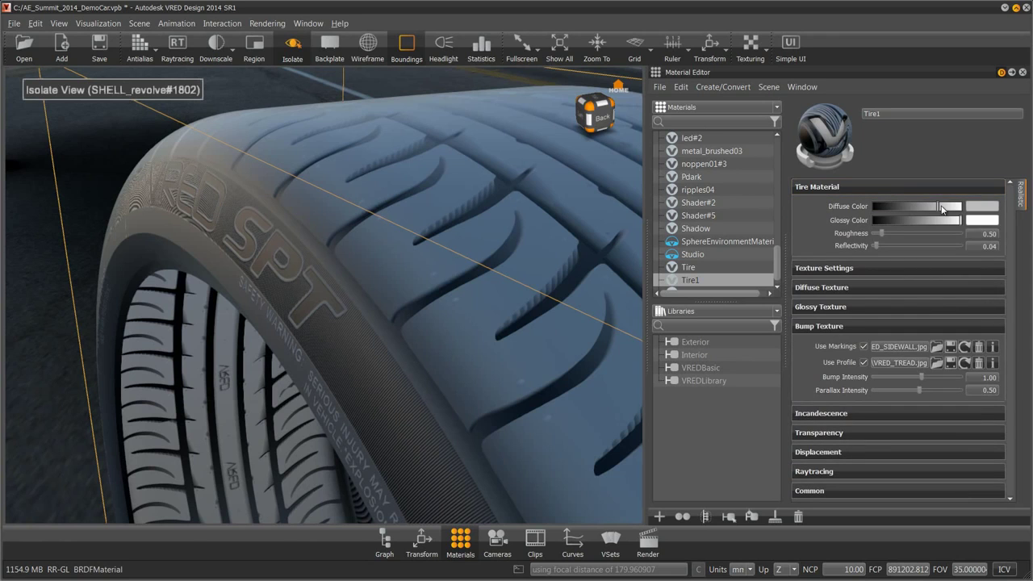
drag(938, 208, 881, 207)
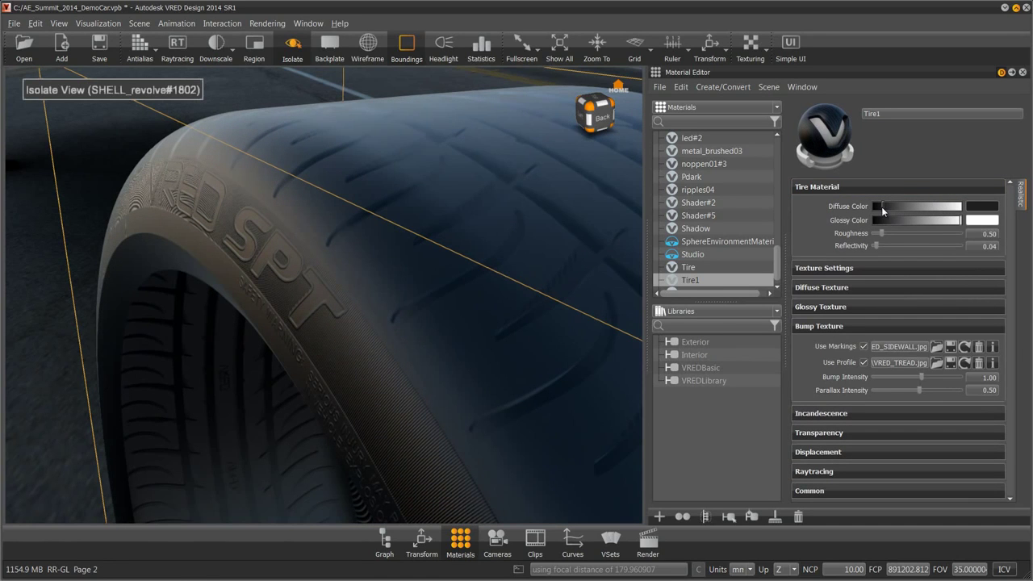
Step: Set the Tire1 material's Bump Intensity to 3
drag(283, 266, 604, 264)
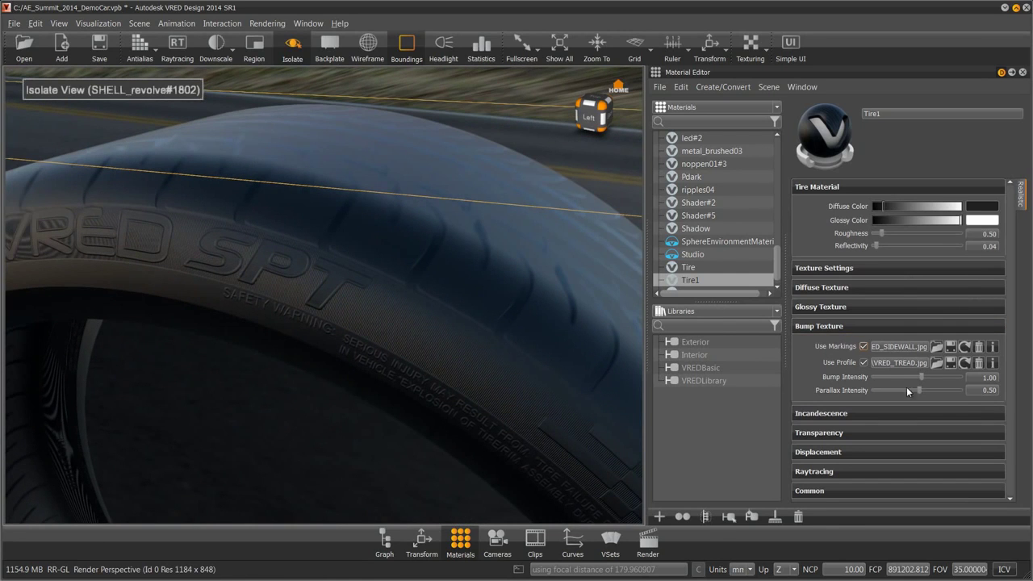
mouse_move(922, 378)
mouse_down()
mouse_move(960, 373)
mouse_move(911, 374)
mouse_move(930, 378)
mouse_up()
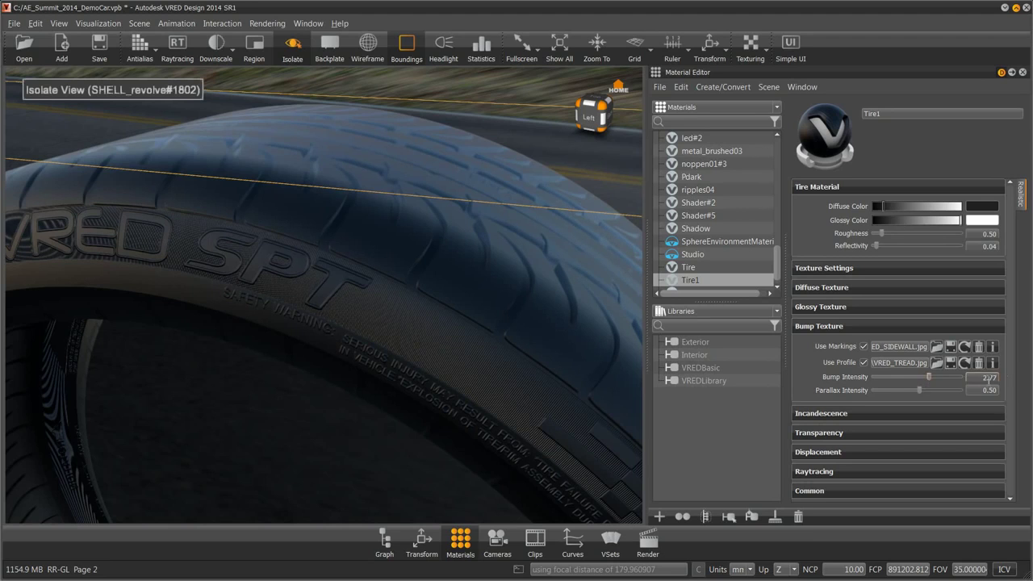
text(3)
key(Return)
Step: Apply VRED_TREAD.jpg from the Textures folder to the Tire1 material on the tire as its Displacement texture
drag(511, 293, 414, 224)
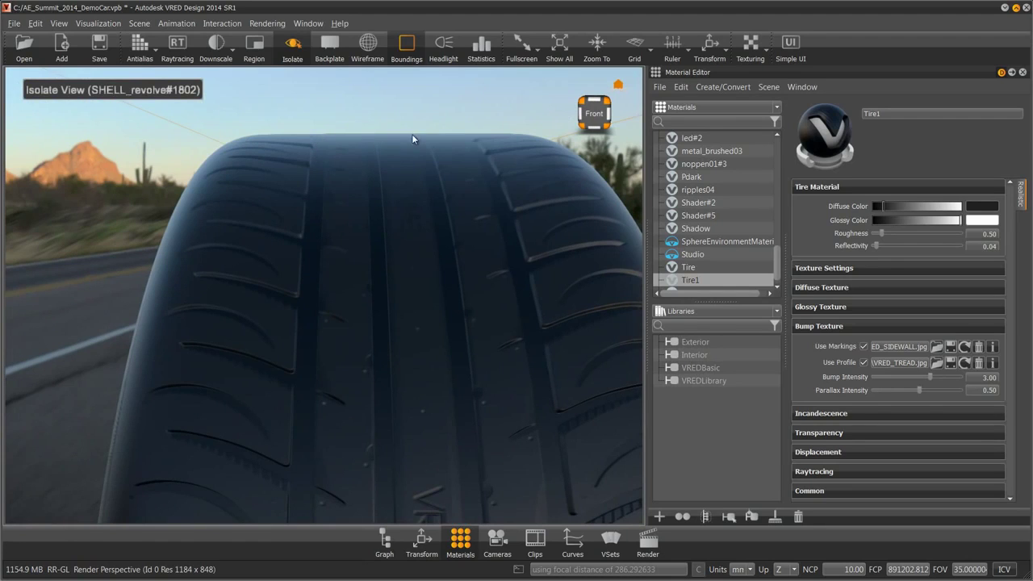
drag(483, 135, 309, 126)
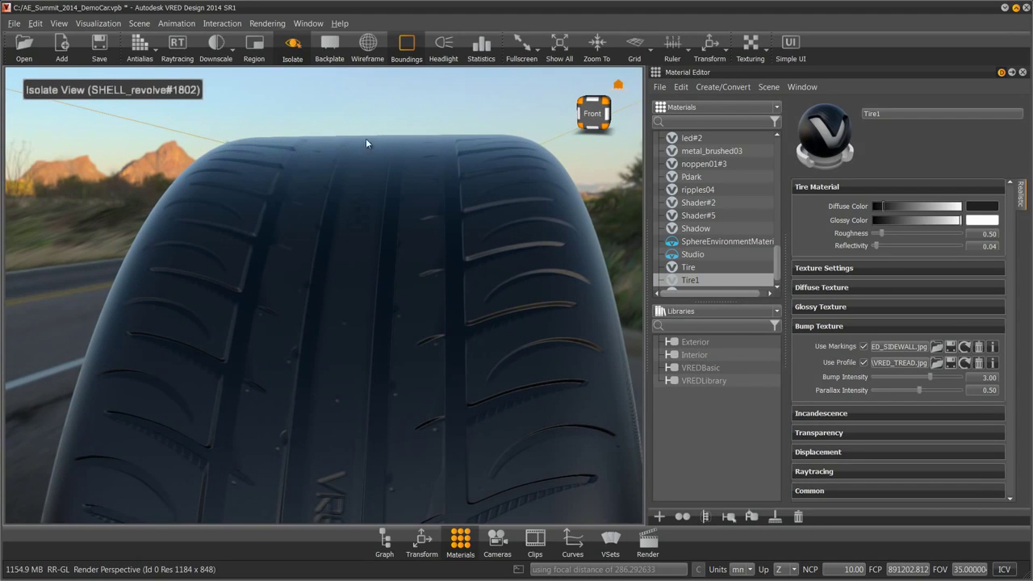
drag(469, 144, 414, 161)
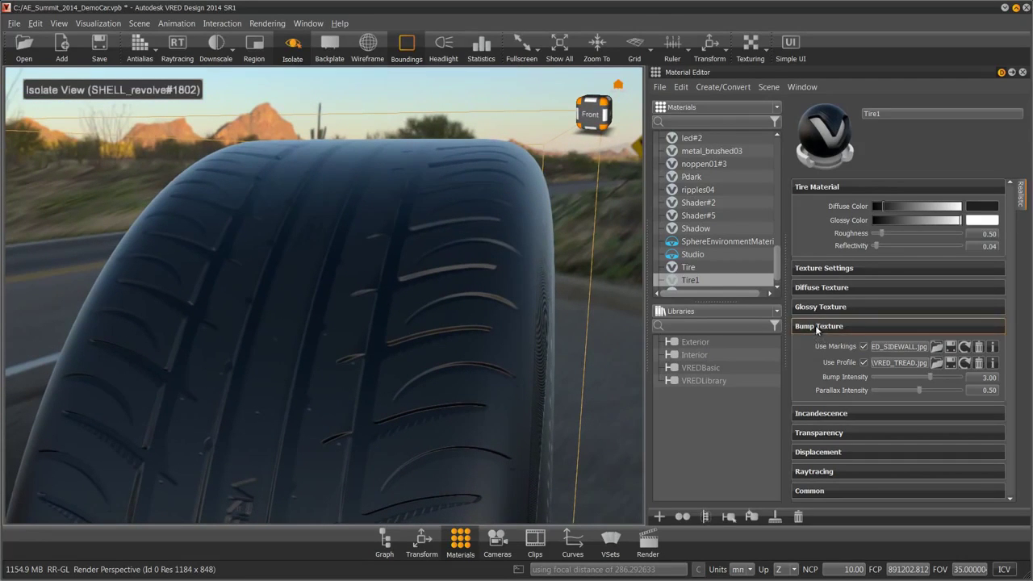
key(alt+Tab)
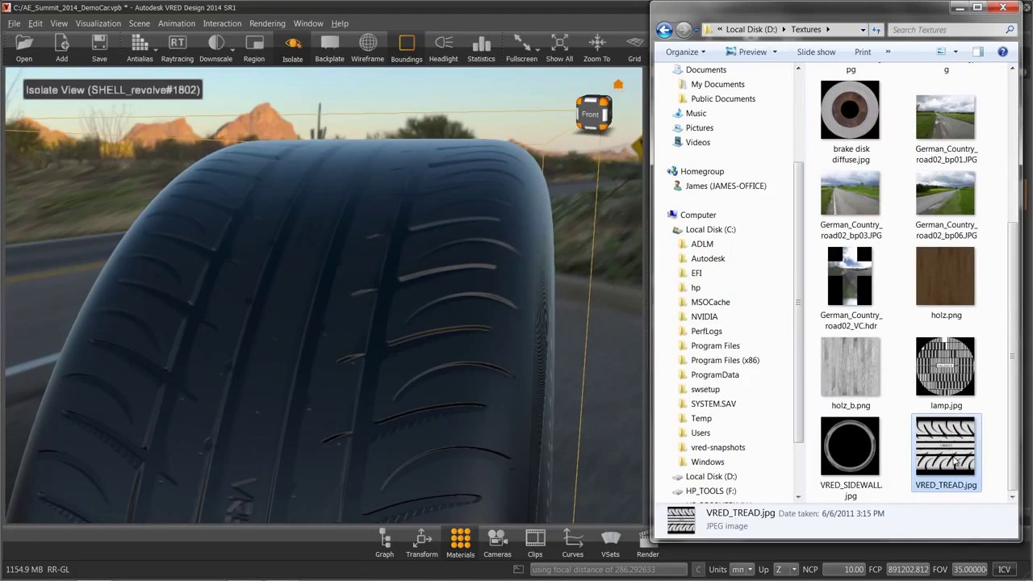
drag(956, 461, 520, 274)
drag(408, 277, 395, 279)
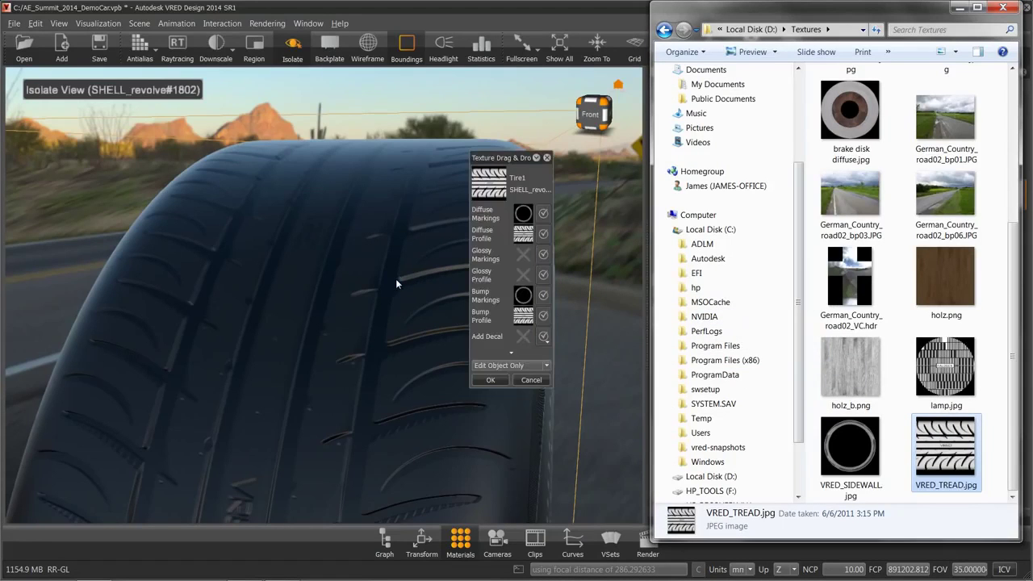
click(510, 353)
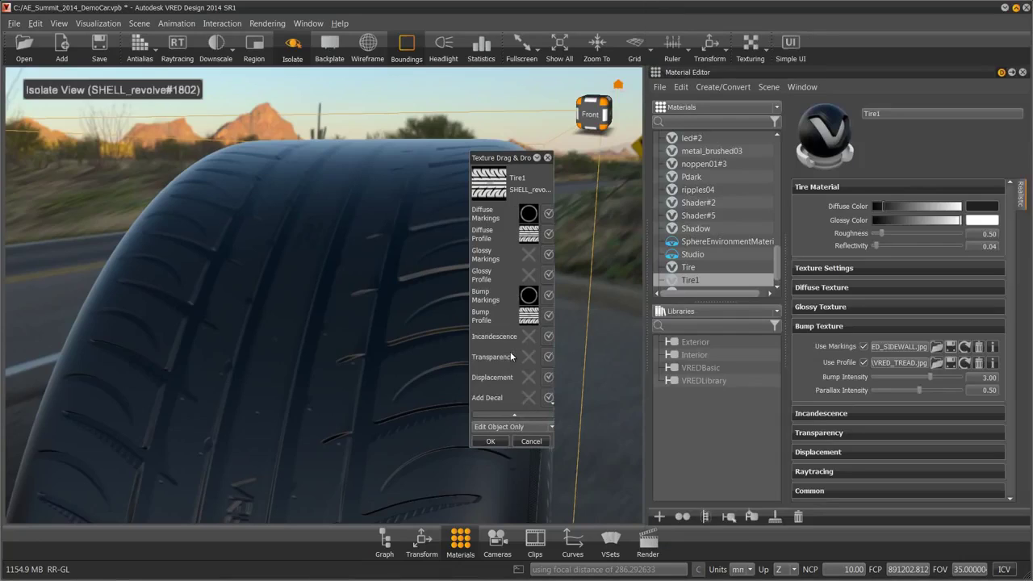
click(548, 376)
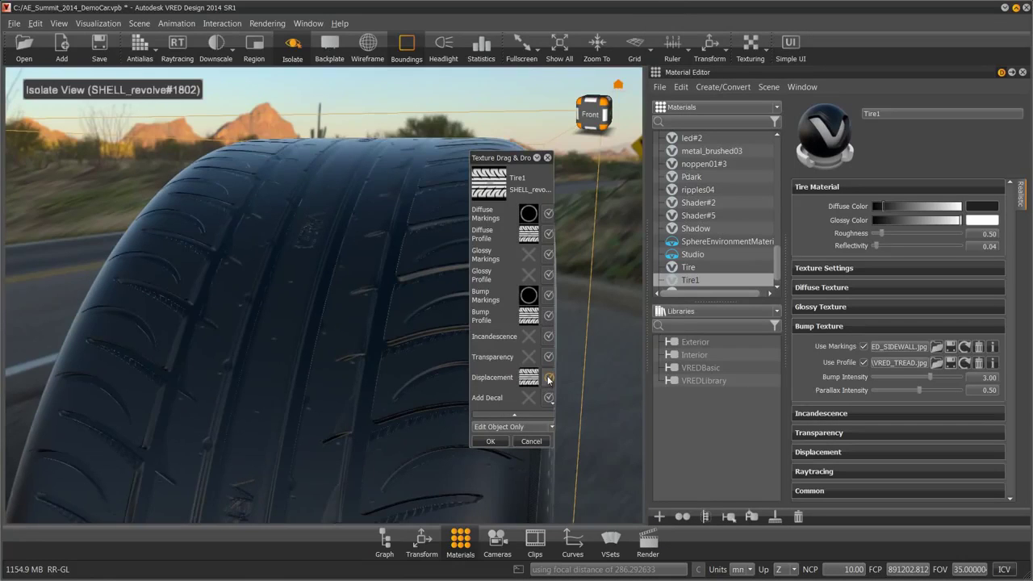
click(506, 426)
click(503, 445)
click(490, 441)
Step: Enable Use Accurate Silhouettes in OpenGL for the Tire1 material's displacement
drag(460, 396, 361, 279)
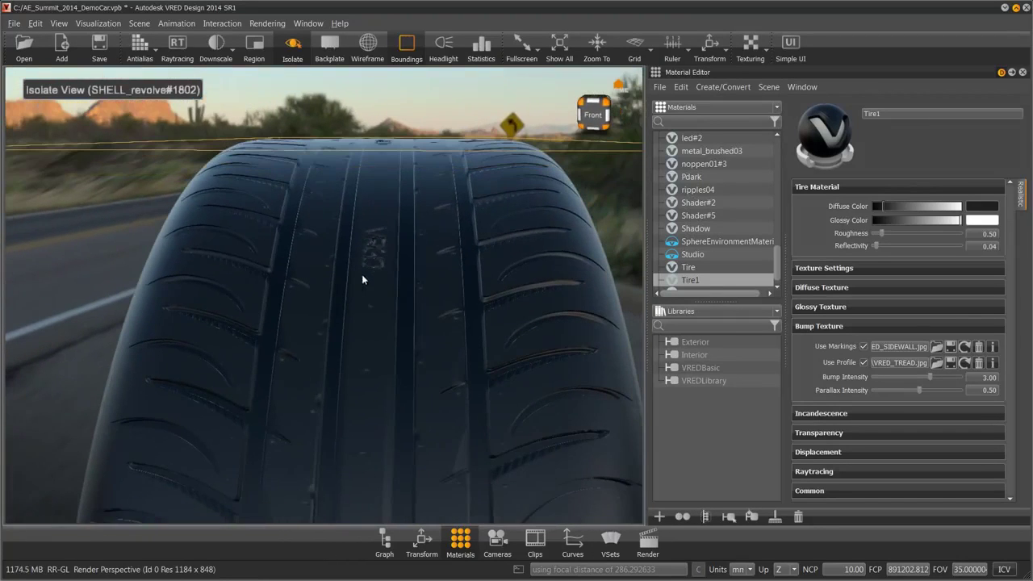
click(807, 325)
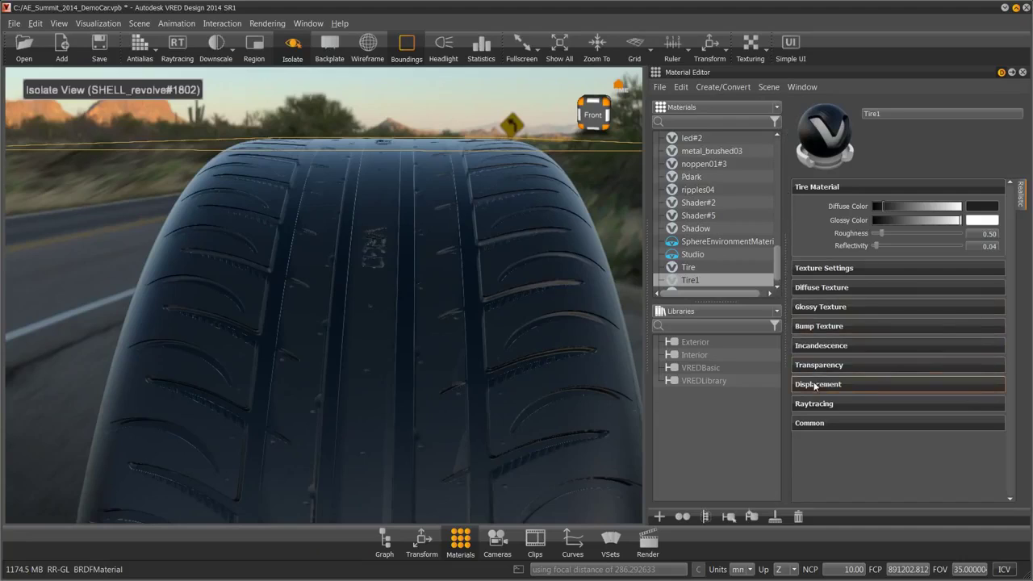
click(846, 385)
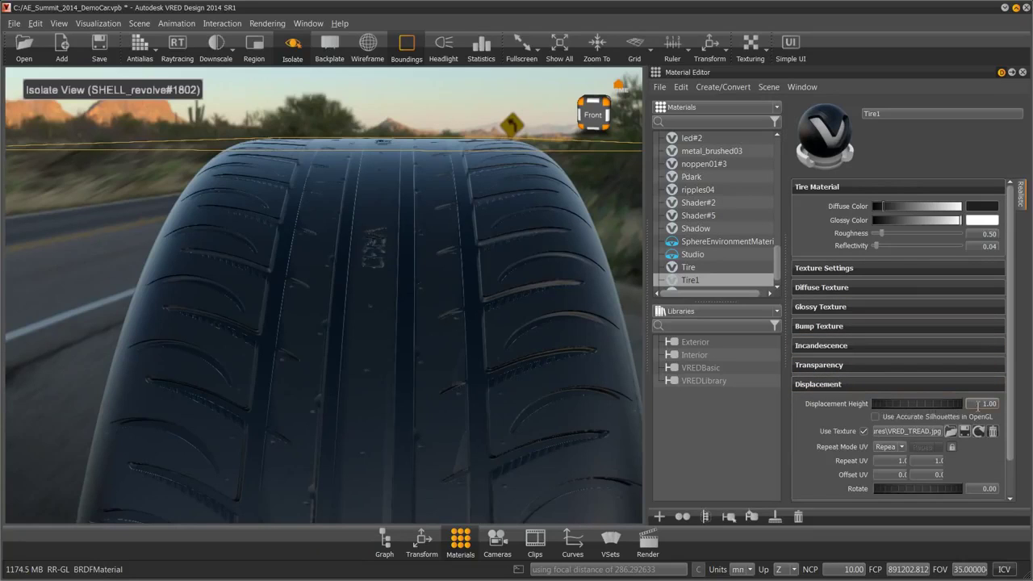
click(877, 417)
drag(406, 179, 294, 131)
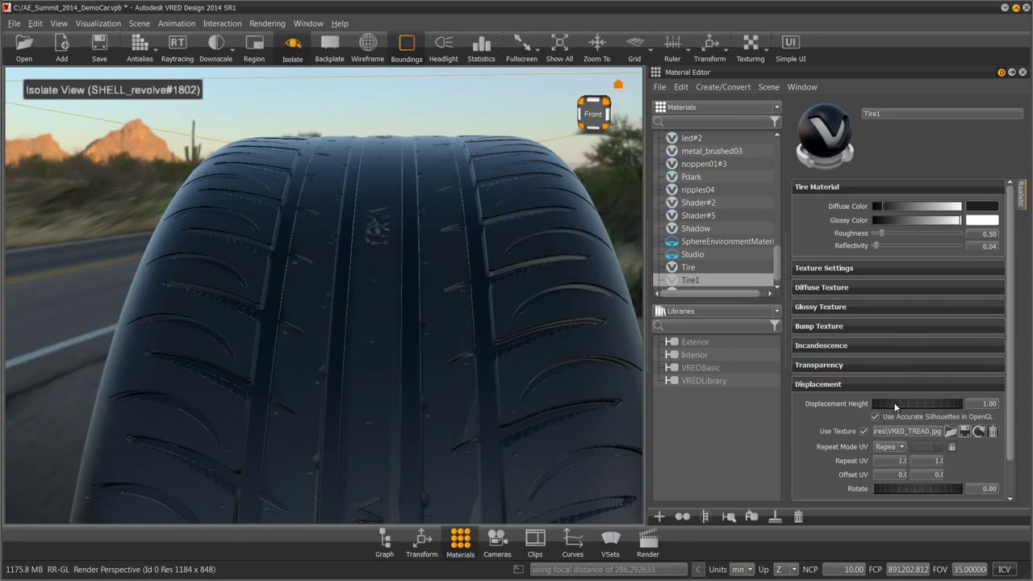
Step: Increase the Tire1 material's Displacement Height to 5
drag(898, 409, 1000, 412)
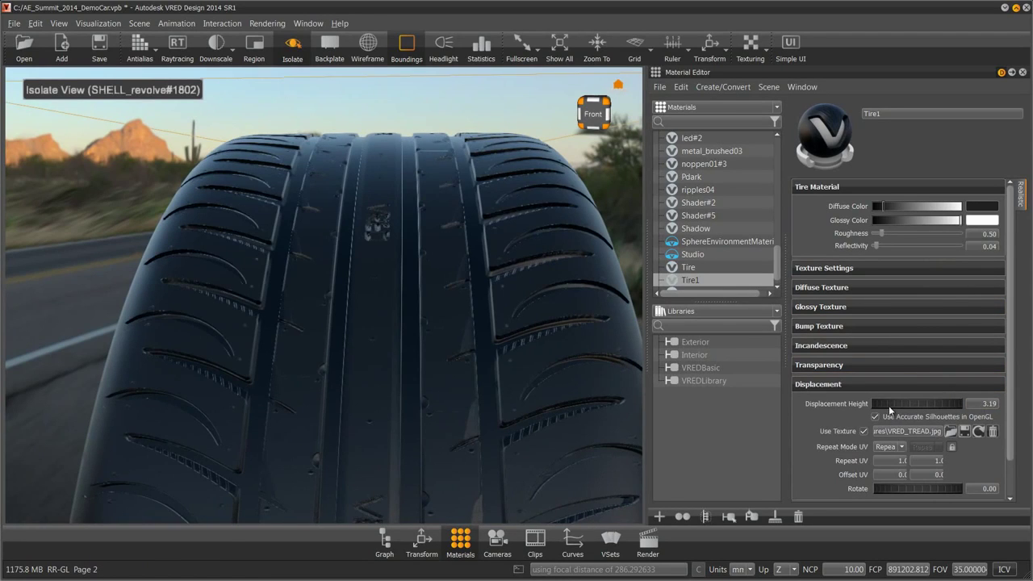
drag(893, 408, 920, 409)
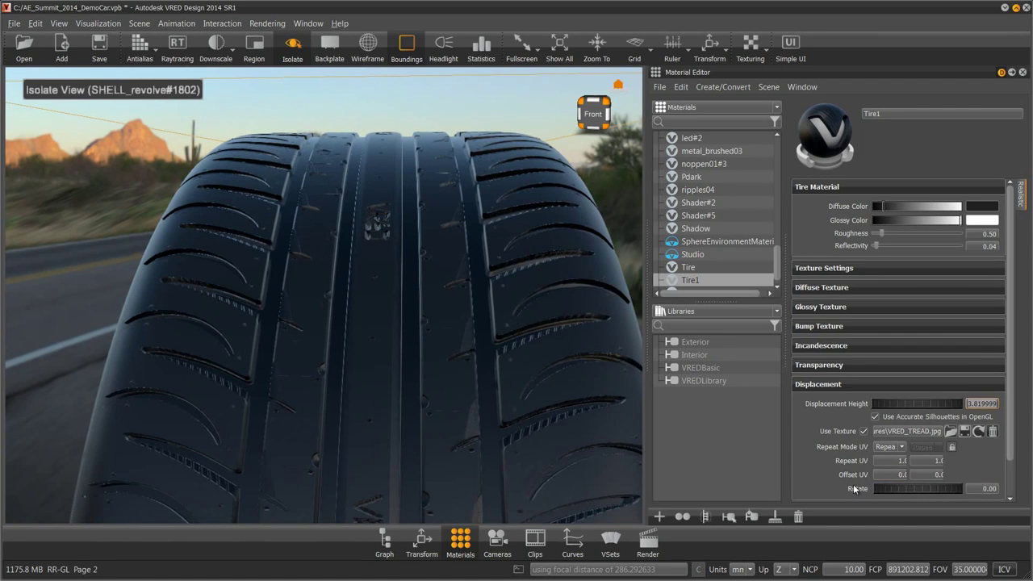
text(5)
key(Return)
Step: Turn off the bounding box display and bring the whole textured tire into view
drag(334, 214, 321, 140)
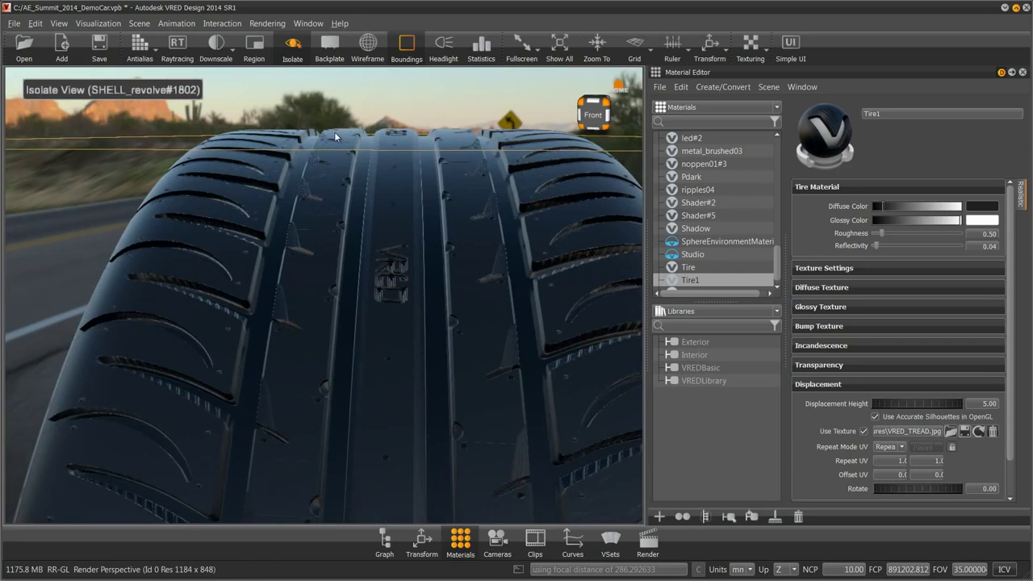
drag(508, 148, 334, 114)
scroll(355, 105, down, 3)
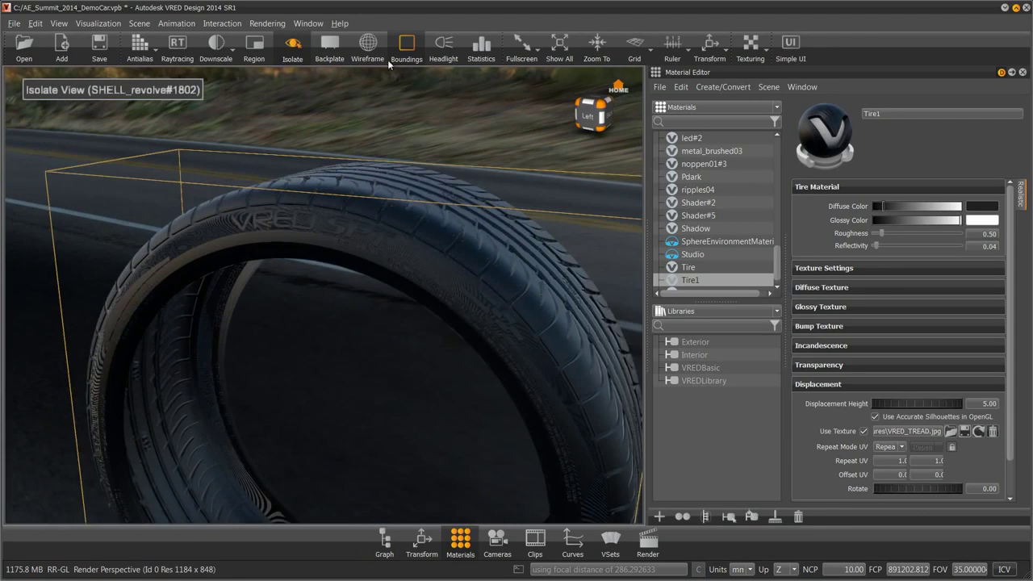
click(405, 50)
drag(338, 178, 470, 178)
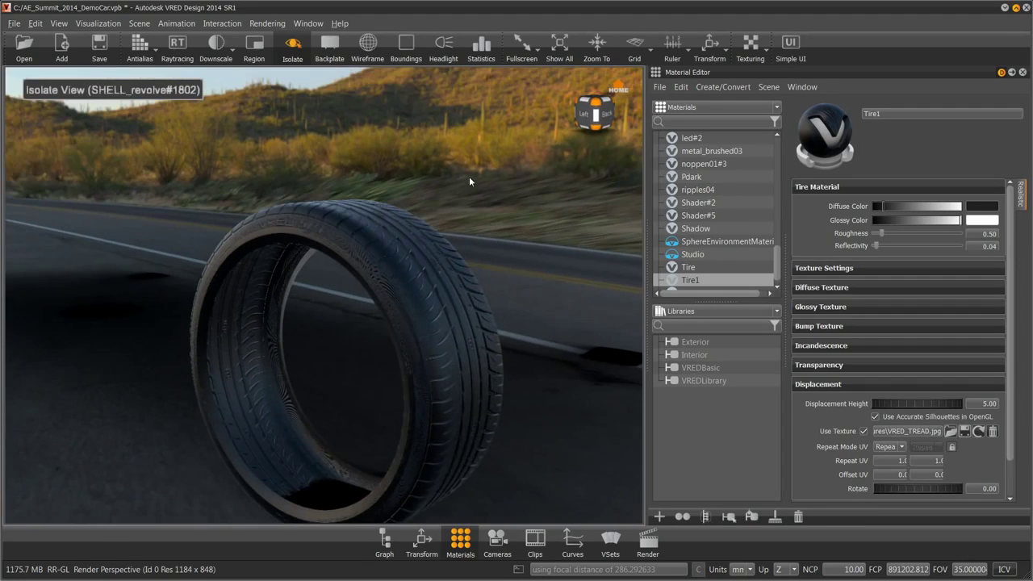
Step: Turn off the isolated view, close the Material Editor, and examine the rear tire on the full car up close
click(296, 46)
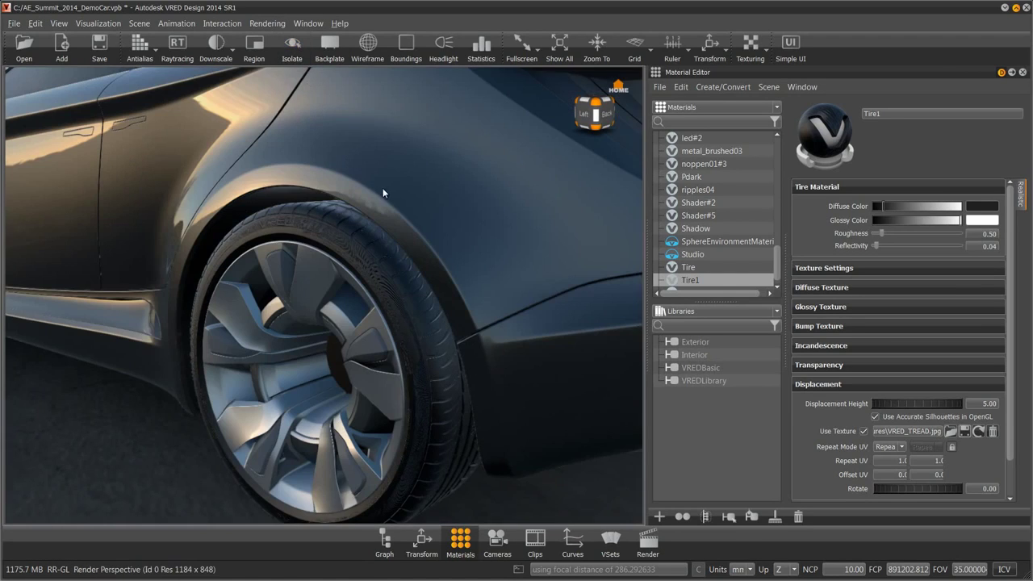
click(1021, 71)
mouse_move(543, 232)
mouse_down()
mouse_move(504, 216)
mouse_move(550, 213)
mouse_up()
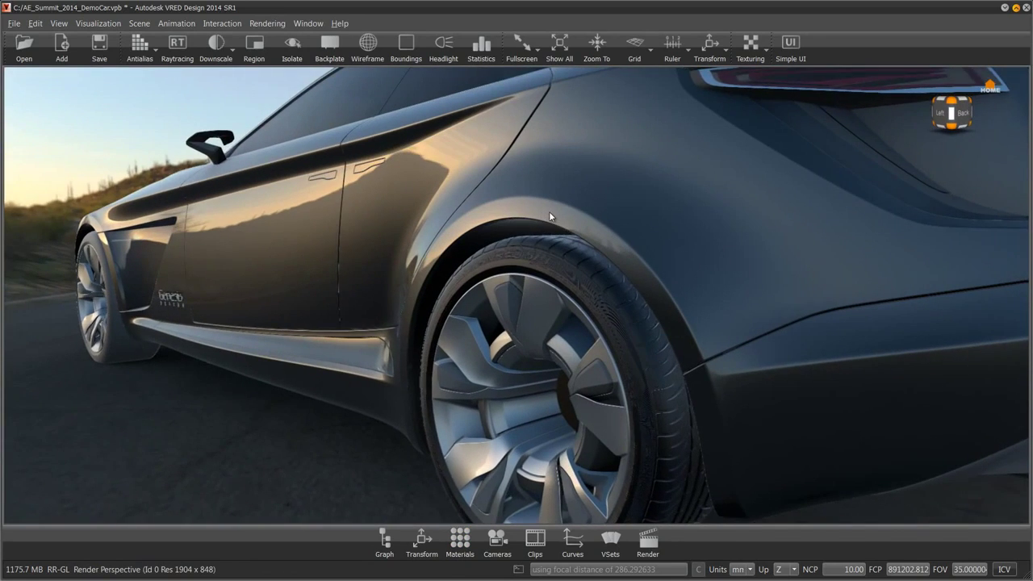
right_drag(549, 214, 553, 305)
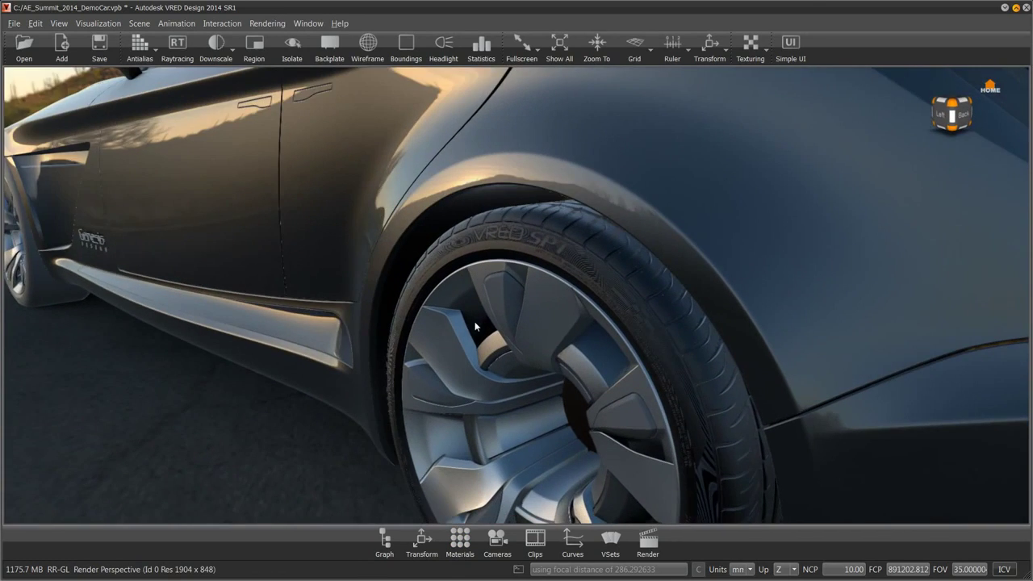
drag(474, 322, 642, 317)
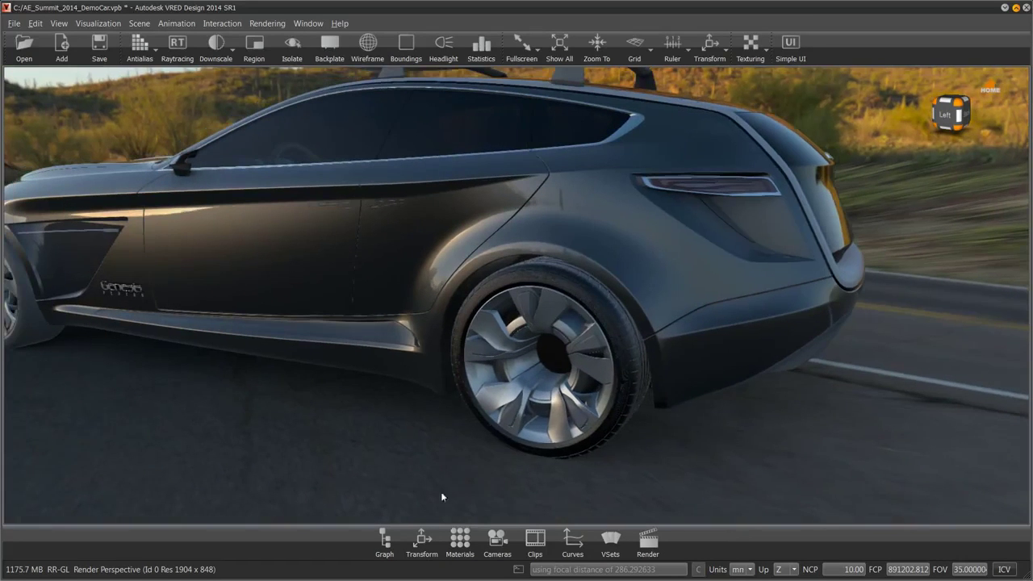
Step: Reopen the Material Editor and rename the Tire1 material to Tire Rear
click(459, 540)
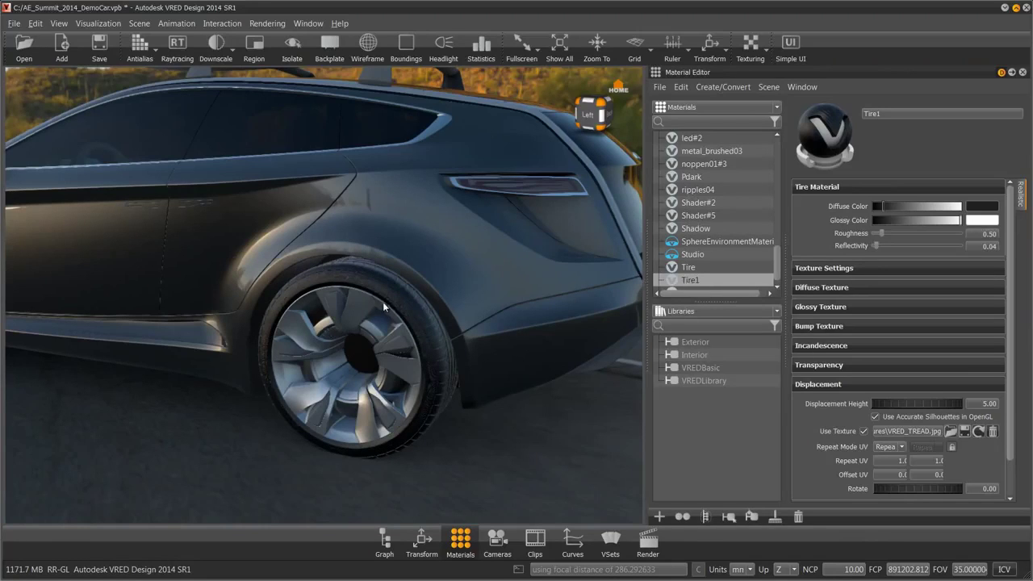
click(895, 113)
text(Tir)
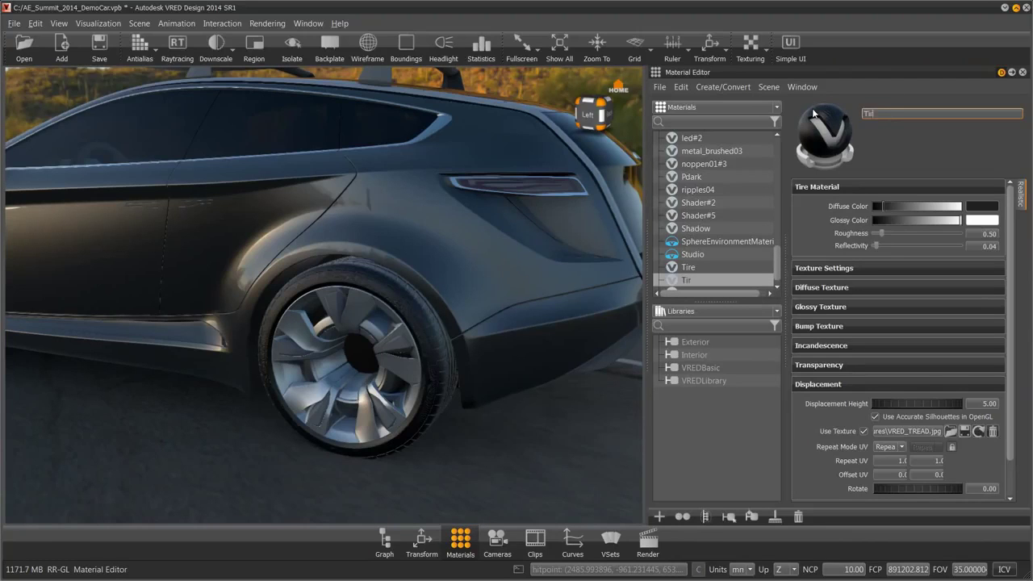
key(Return)
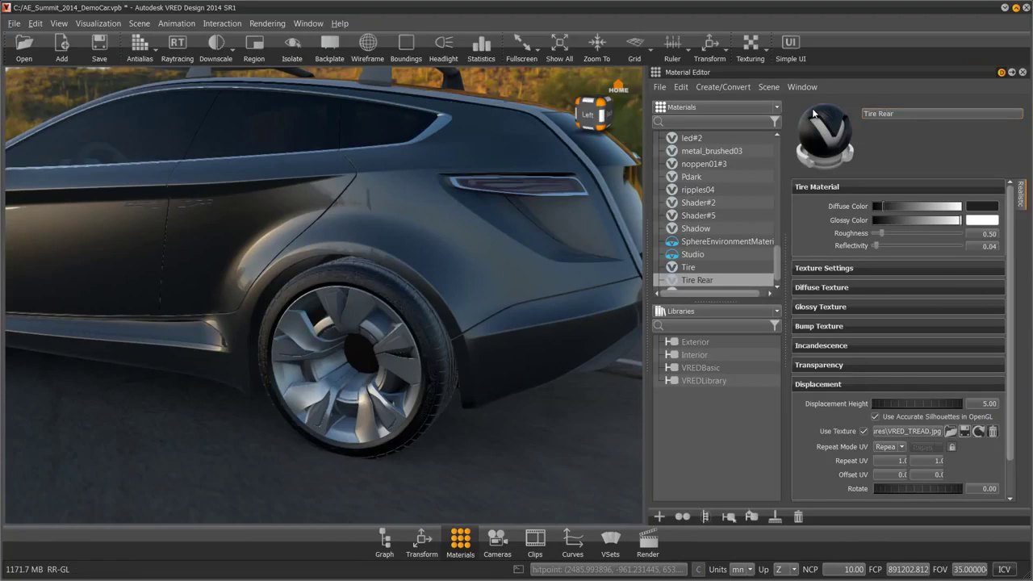
Step: Duplicate the Tire Rear material and name the copy Tire Front
right_click(693, 282)
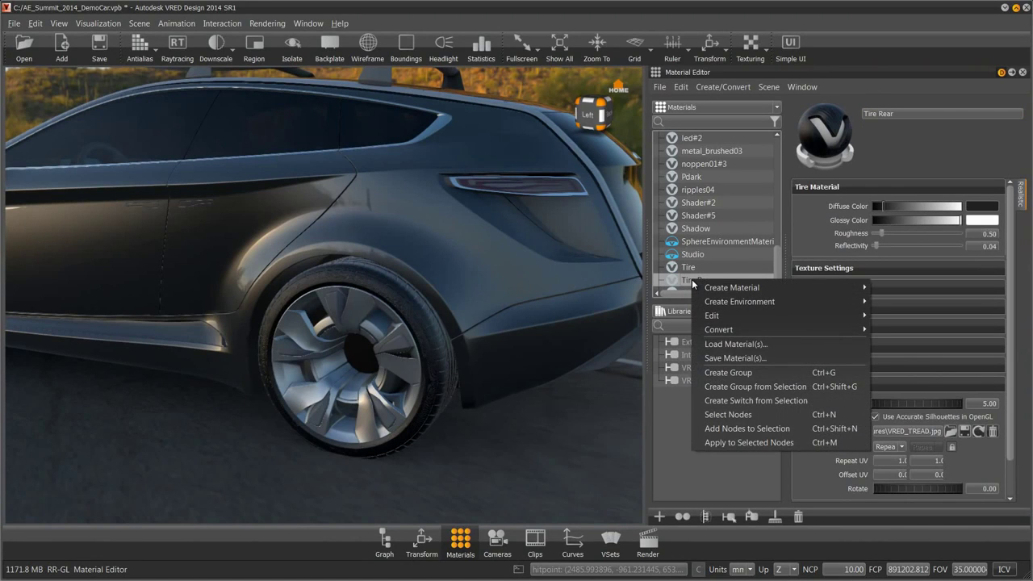
mouse_move(716, 318)
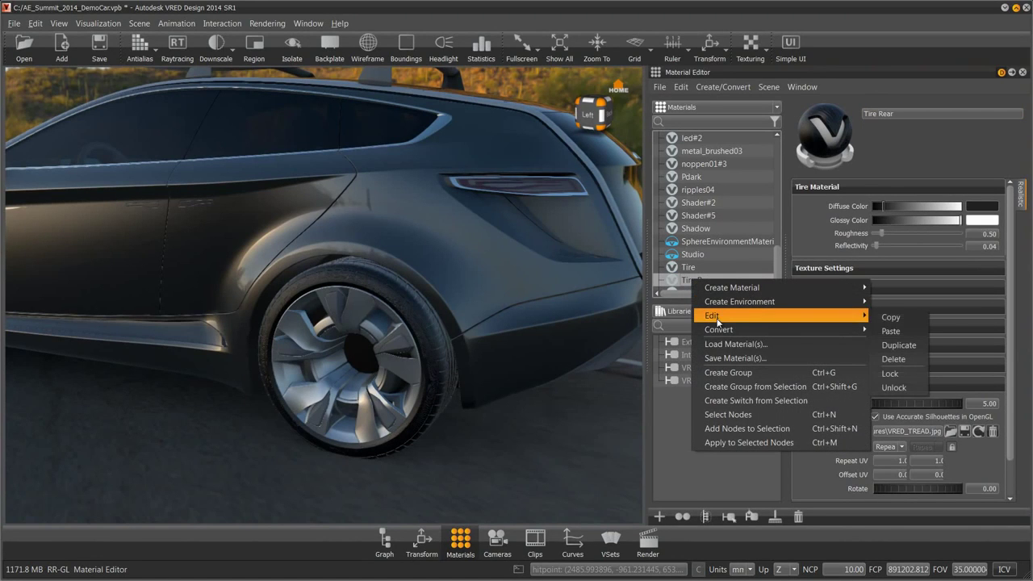
click(890, 352)
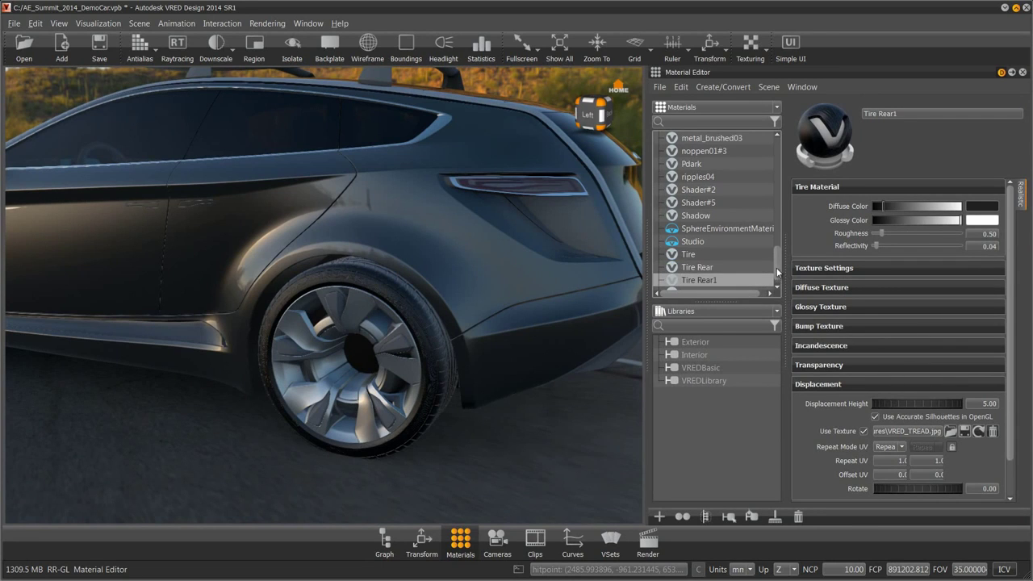
double_click(888, 114)
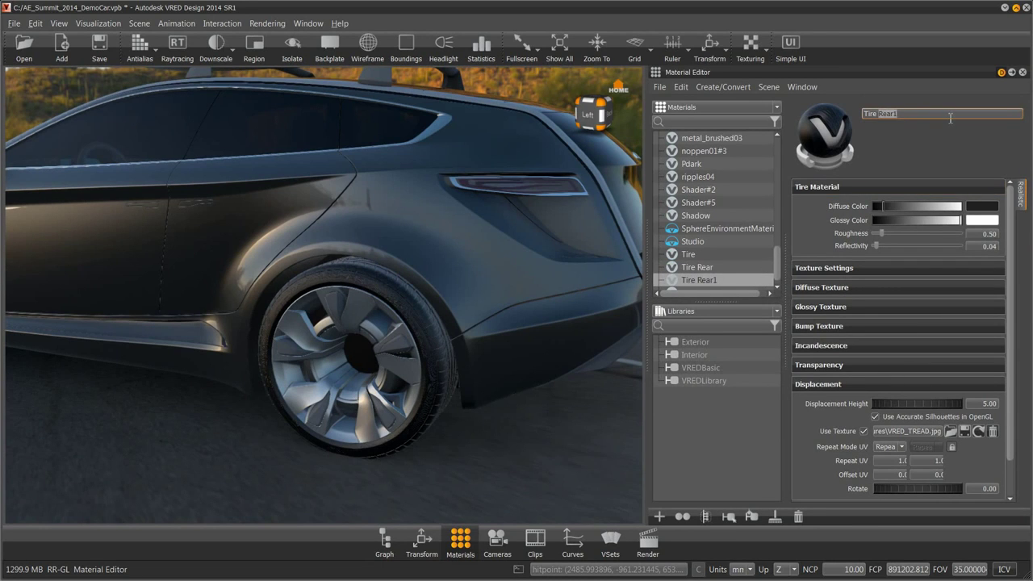
text(Front)
key(Return)
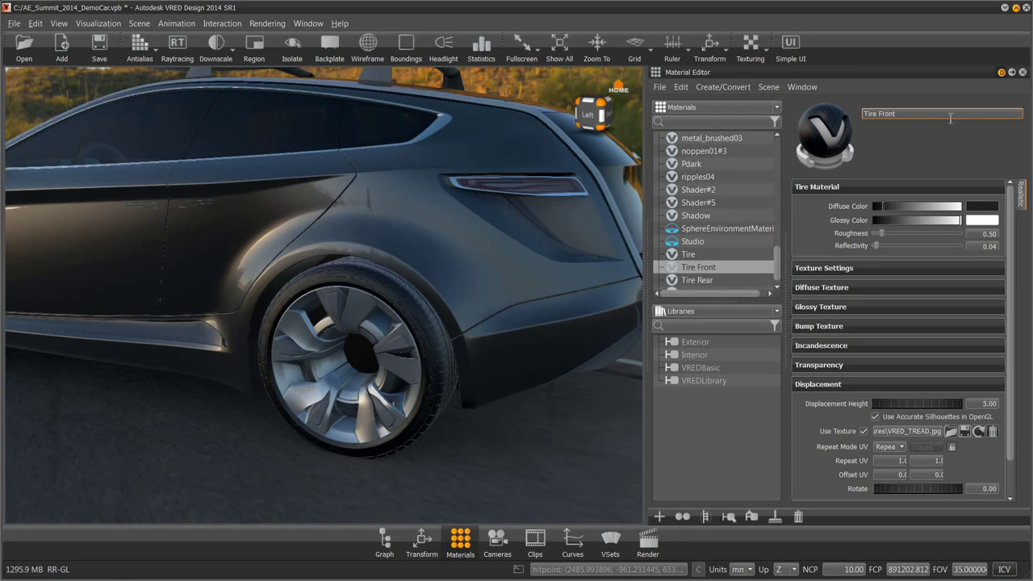
Step: Assign the Tire Front material to the car's front tire
middle_drag(288, 221, 560, 207)
drag(559, 206, 448, 191)
drag(698, 273, 89, 303)
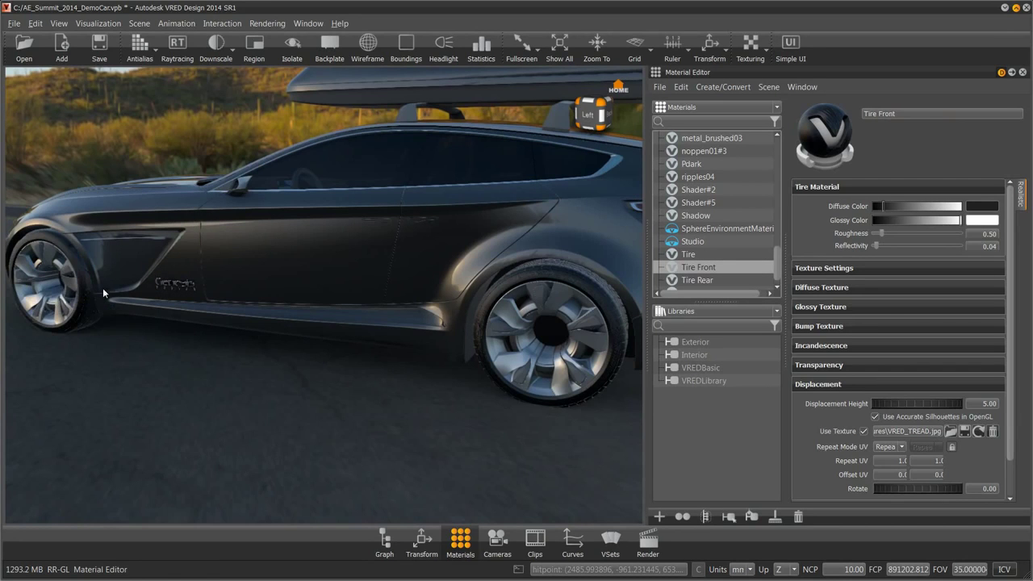
drag(105, 245, 389, 323)
right_drag(389, 323, 393, 299)
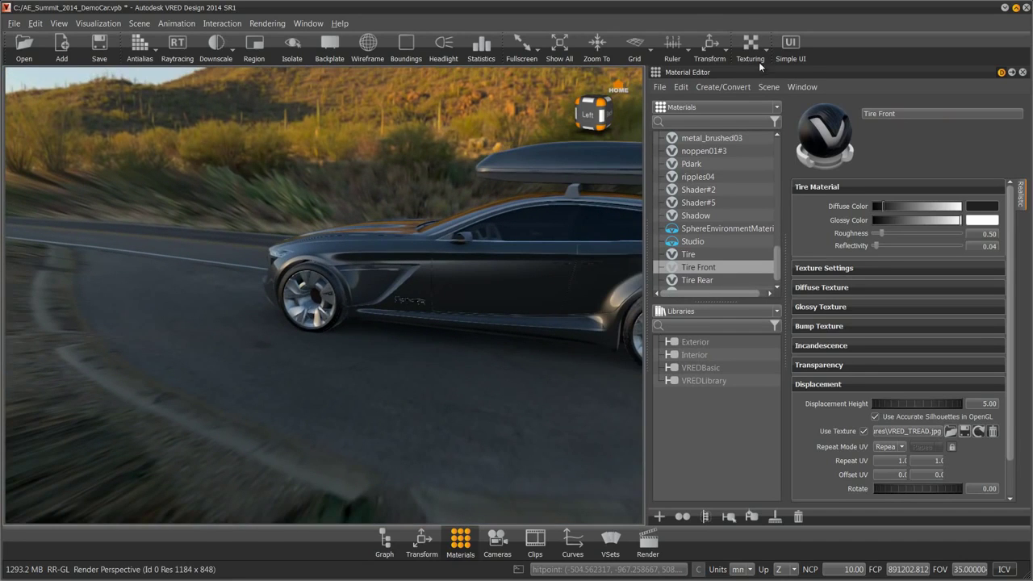
Step: Fit the Tire Front material's tire projection to the front wheel, enlarge its diameter slightly beyond the tire, and finish the projection editing
key(t)
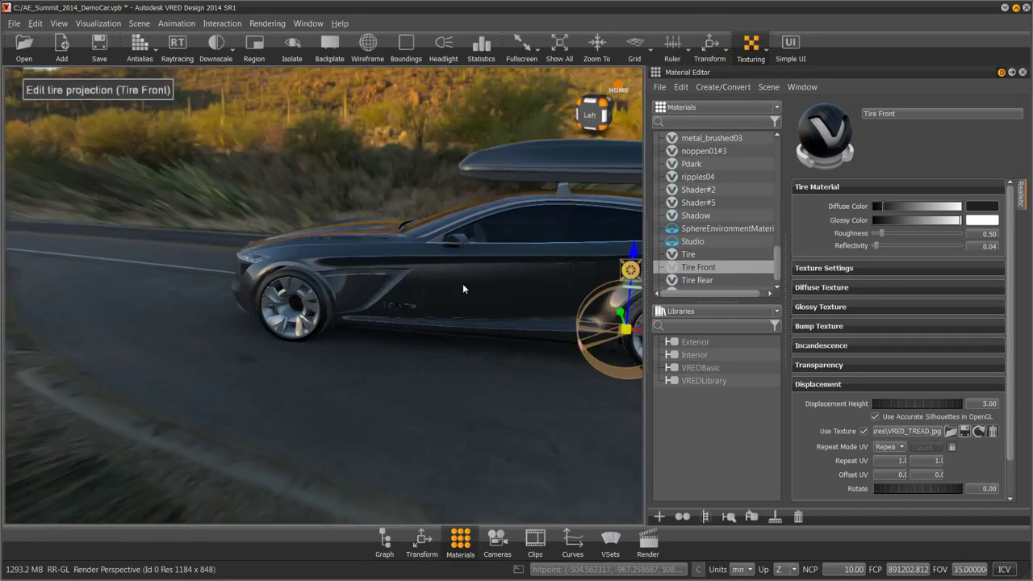
drag(463, 289, 524, 272)
middle_drag(524, 272, 431, 247)
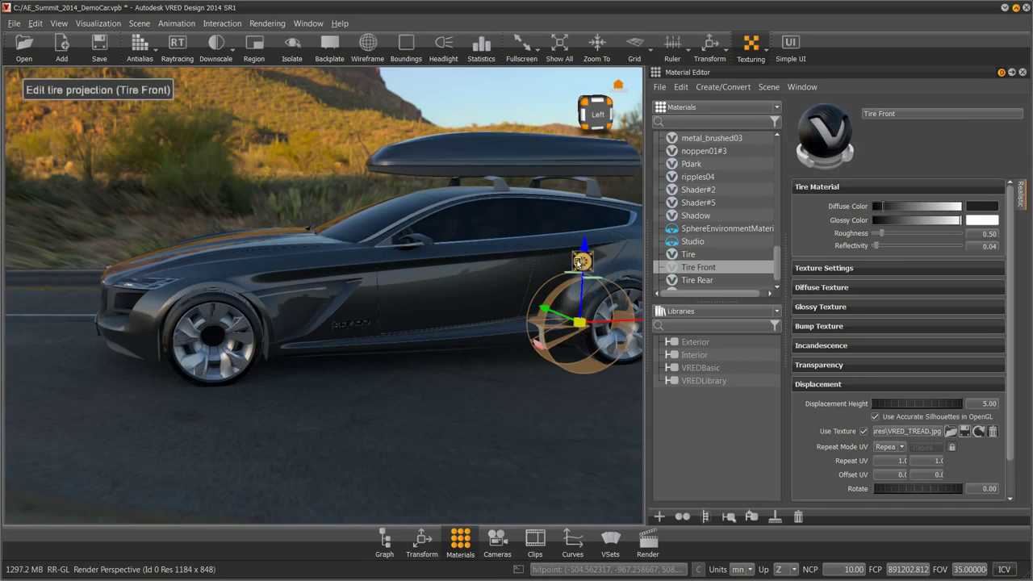
click(578, 263)
alt+middle_drag(207, 275, 346, 259)
alt+right_drag(346, 259, 424, 376)
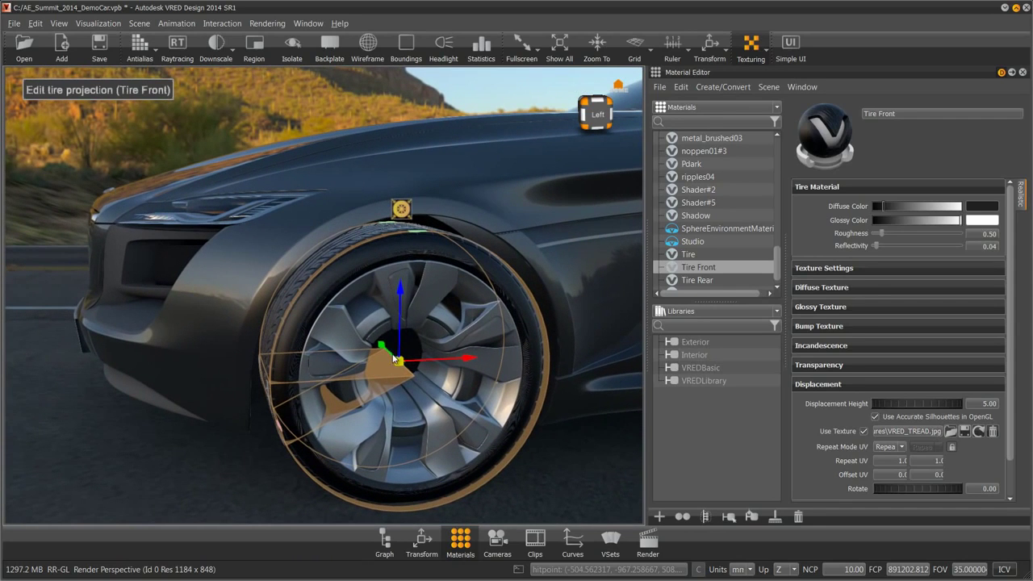
drag(399, 361, 388, 371)
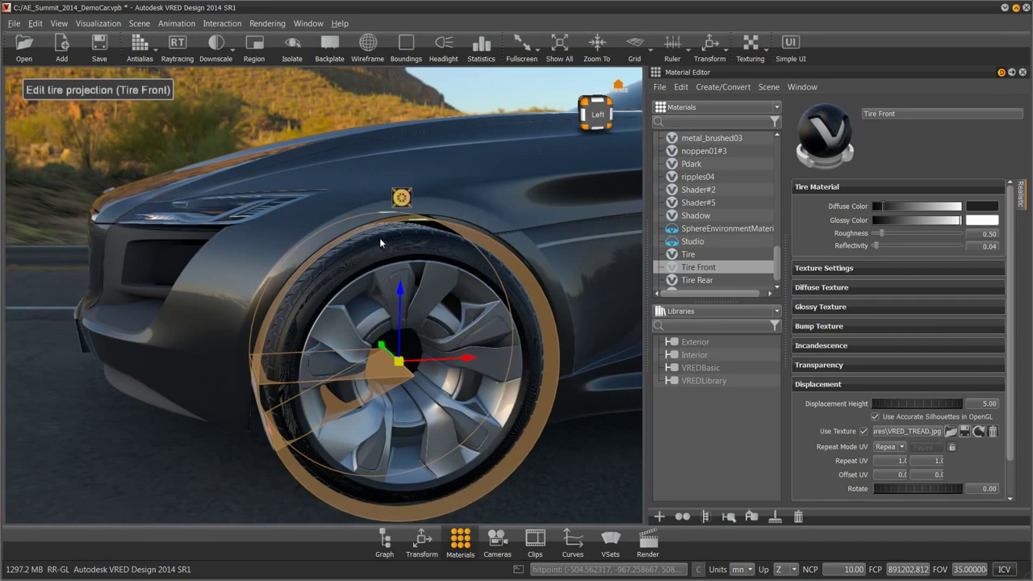
key(Escape)
Step: Examine the front tire's tread and sidewall from several angles, and compare it with the rear tire
alt+drag(523, 275, 465, 325)
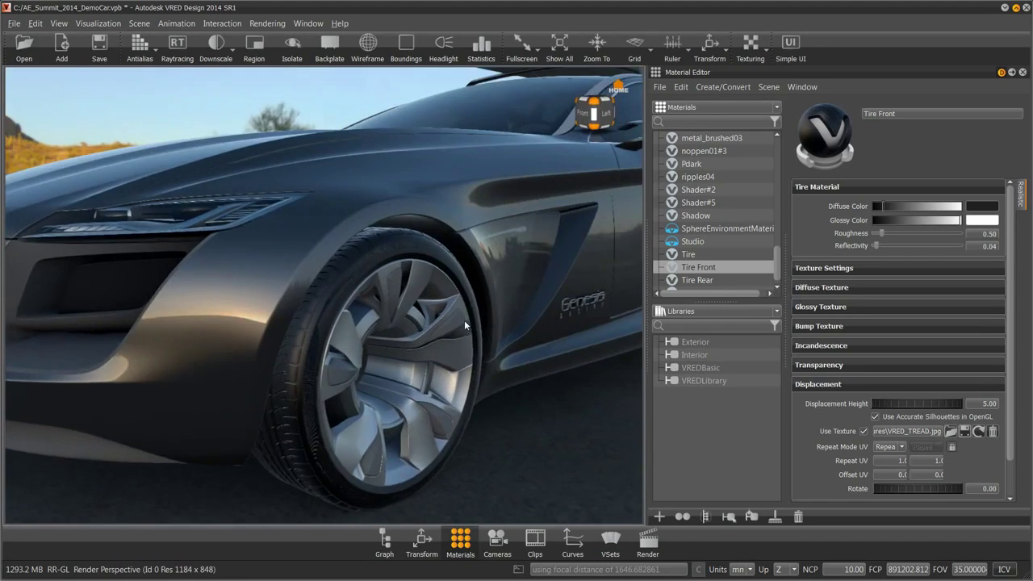
alt+right_drag(465, 325, 461, 339)
alt+drag(331, 276, 427, 271)
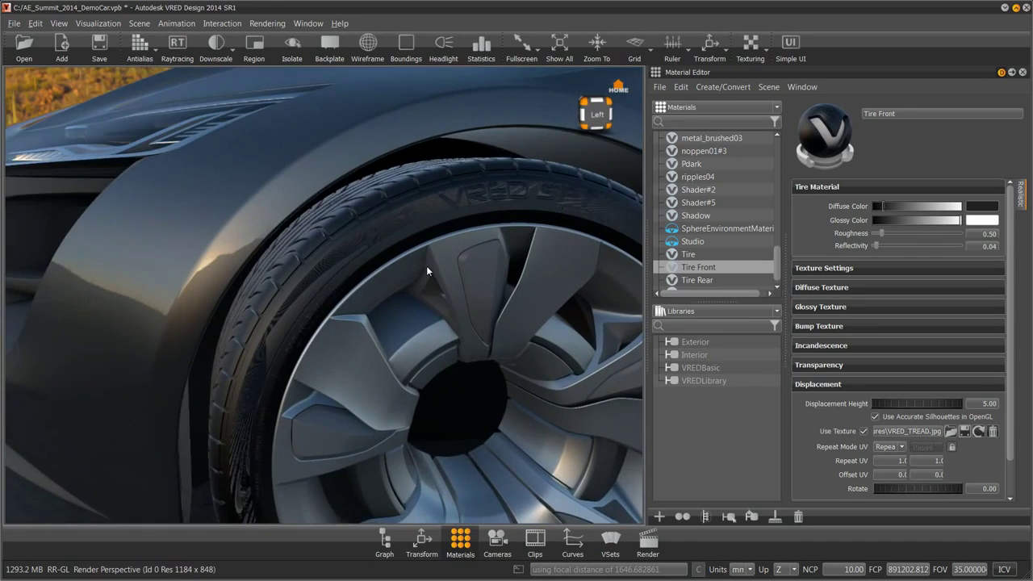
alt+middle_drag(426, 271, 323, 226)
alt+right_drag(422, 166, 398, 88)
alt+drag(372, 273, 227, 255)
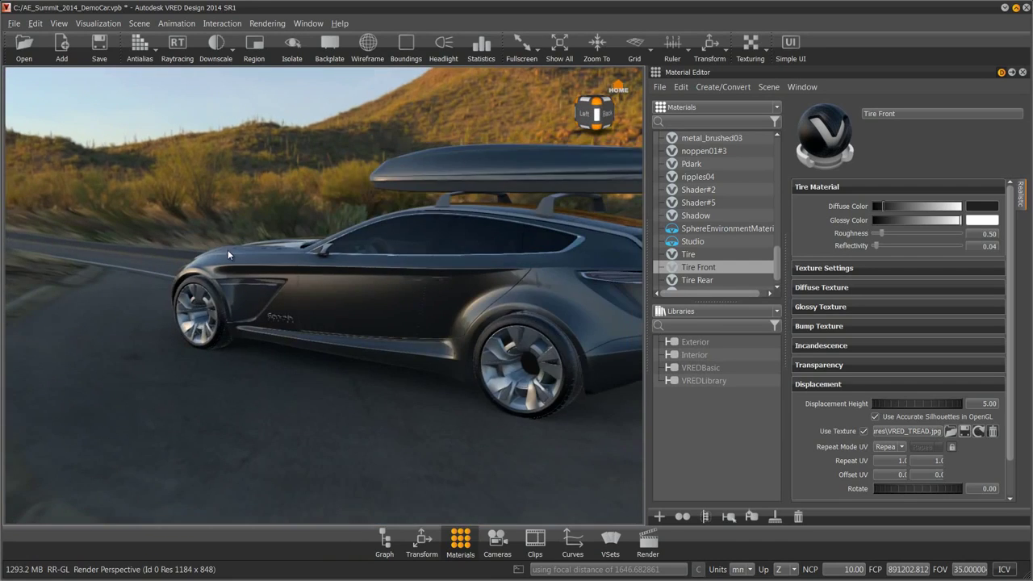
right_drag(276, 258, 363, 341)
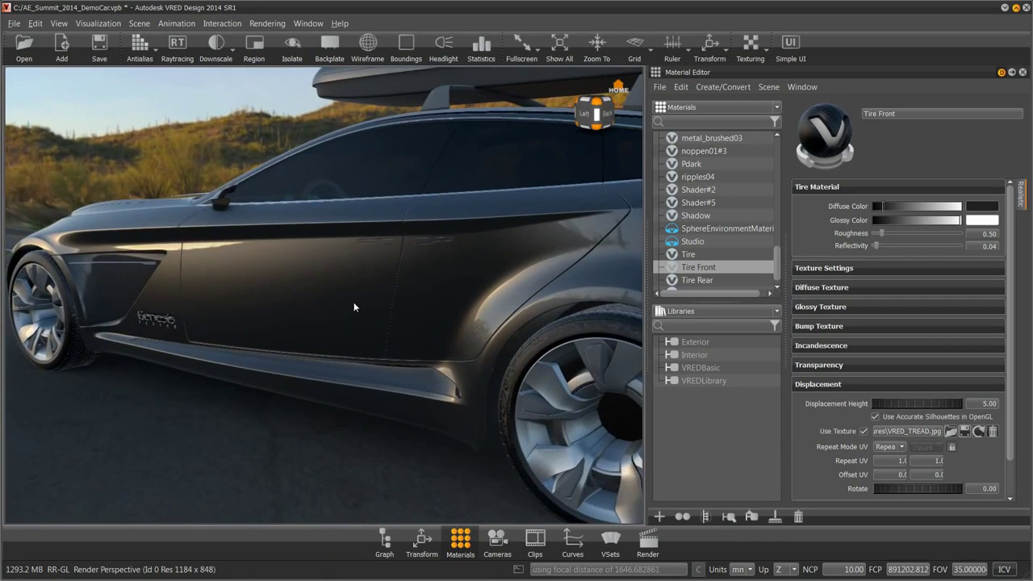
right_drag(353, 307, 473, 295)
middle_drag(473, 295, 431, 293)
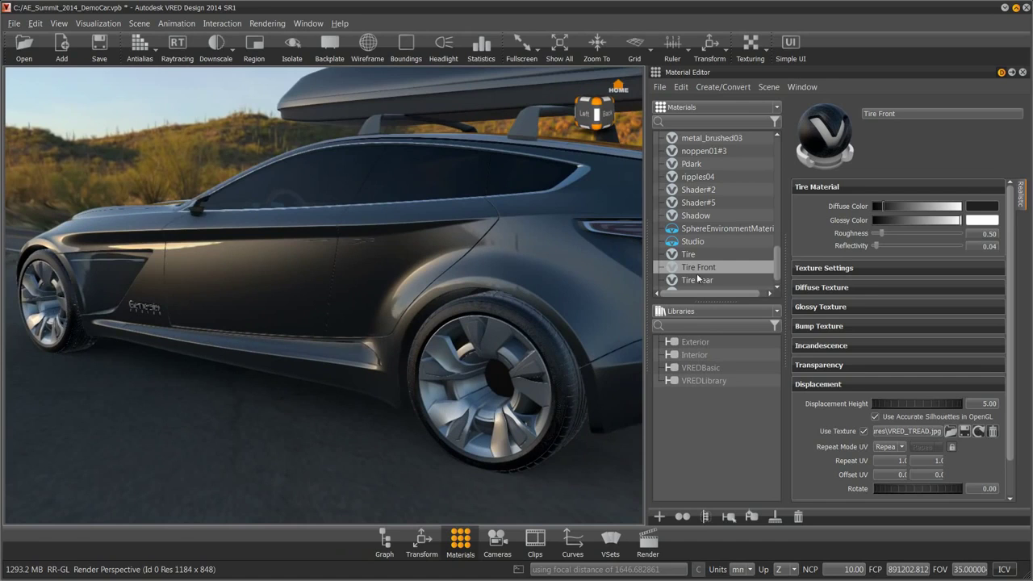
Step: Create a new material library named Tires
right_click(688, 414)
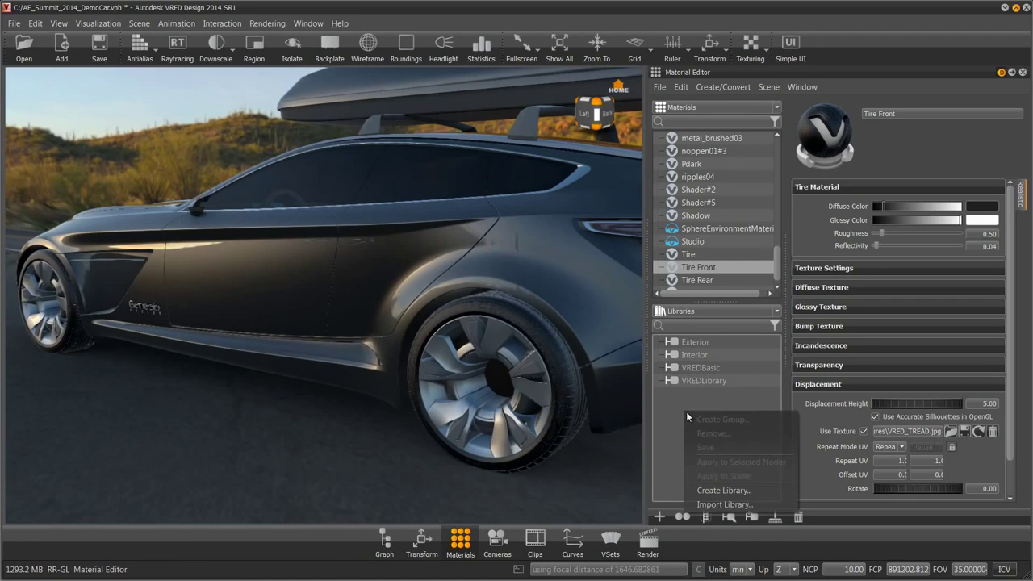
click(726, 491)
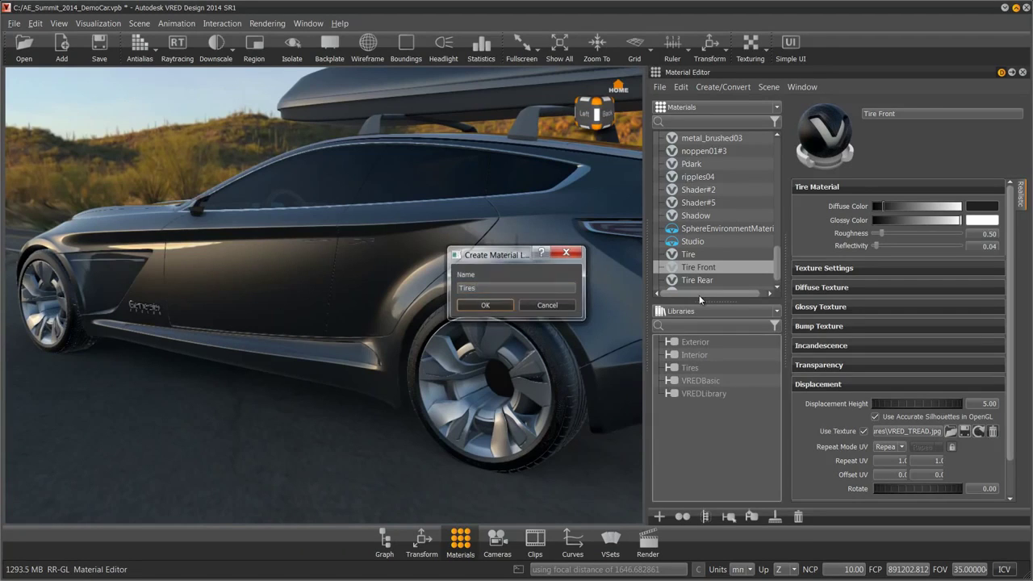
click(486, 305)
Step: Copy the Tire Front and Tire Rear materials into the Tires library and save the library
click(697, 281)
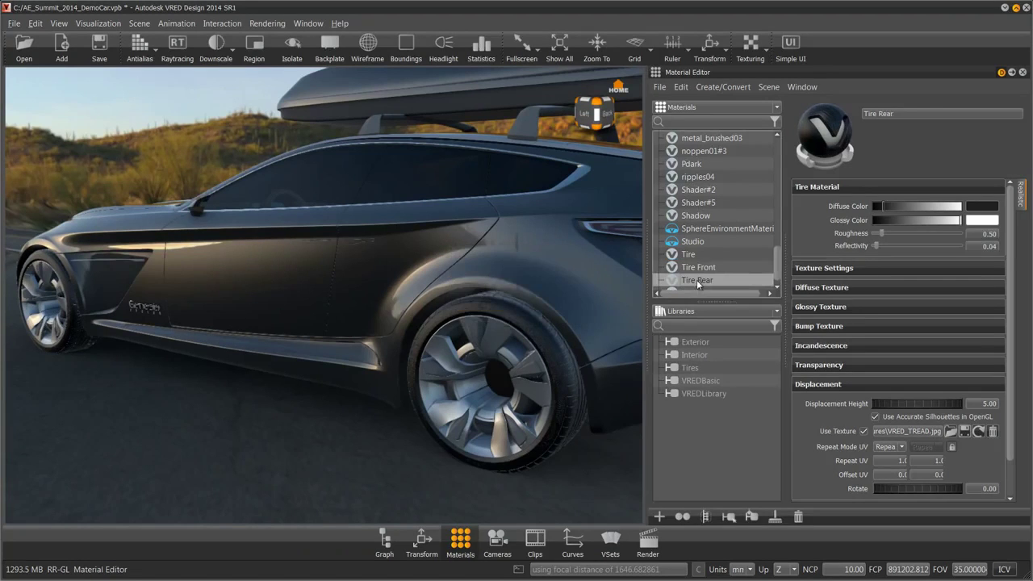
click(678, 368)
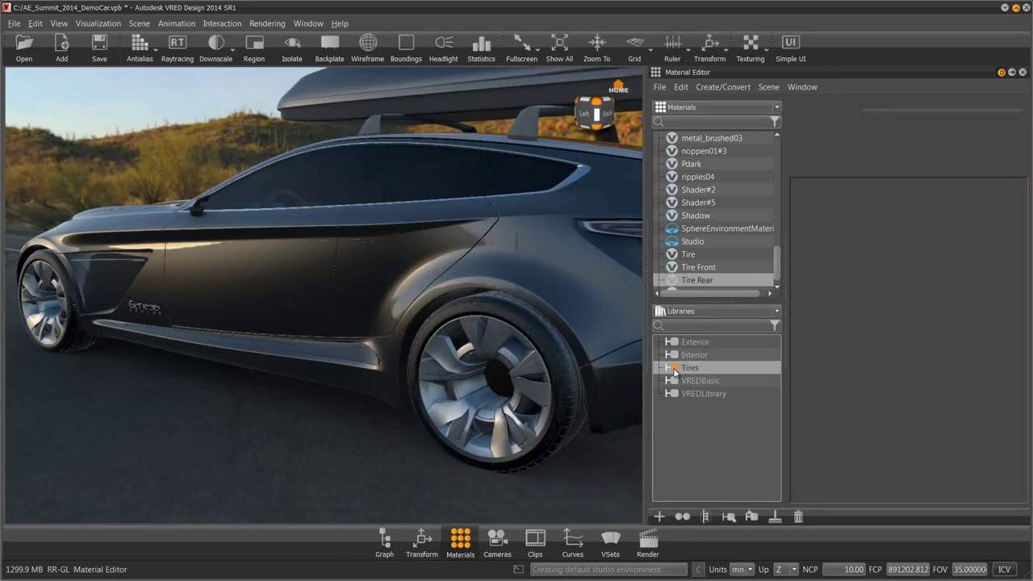
ctrl+click(697, 270)
drag(699, 278, 697, 368)
click(659, 368)
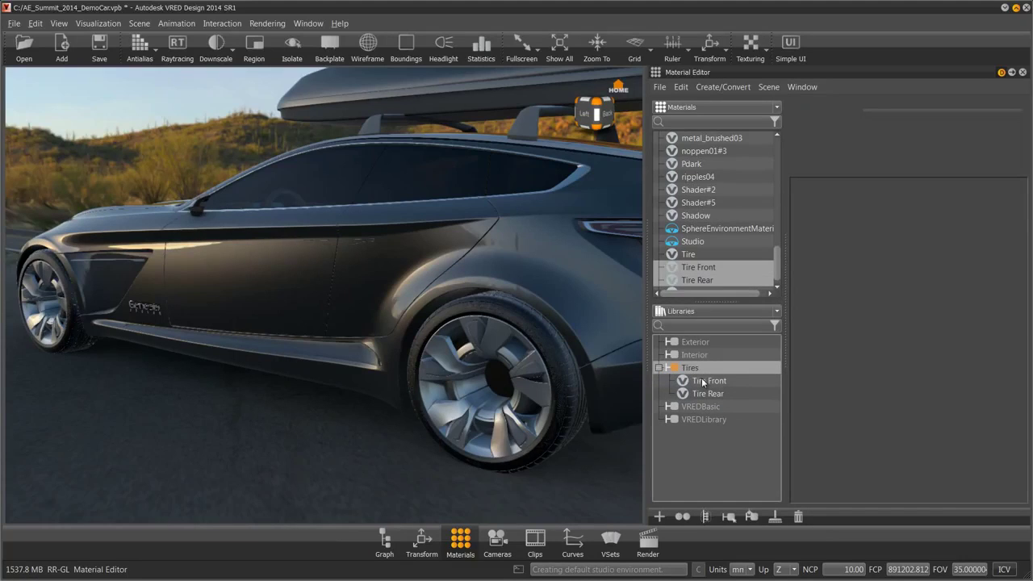
right_click(690, 368)
click(731, 403)
Step: Close the Material Editor and inspect the rear tire's tread and sidewall lettering up close
mouse_move(522, 361)
mouse_down()
mouse_move(432, 337)
mouse_move(442, 329)
mouse_move(511, 348)
mouse_up()
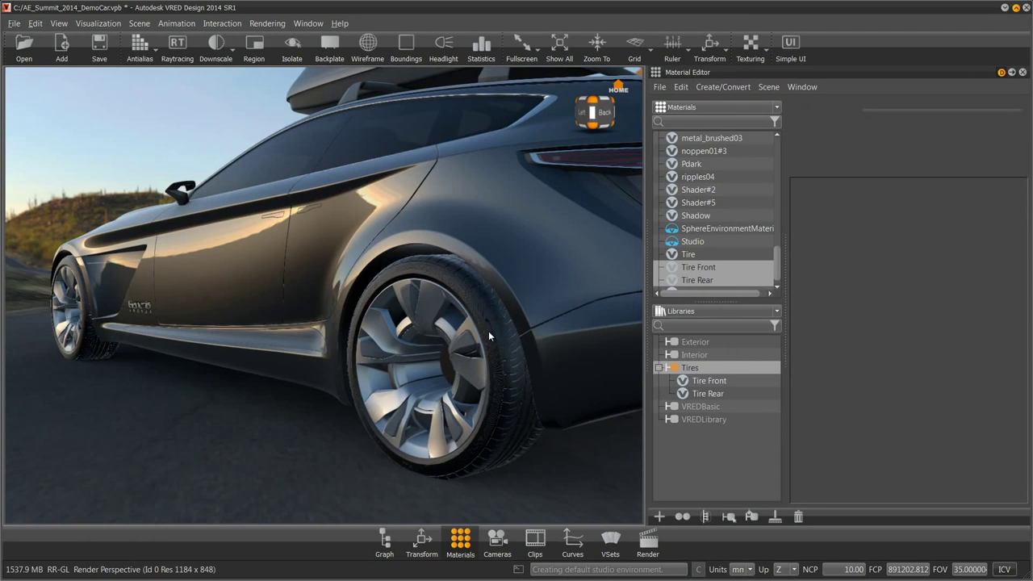
mouse_move(419, 268)
mouse_down()
mouse_move(431, 279)
mouse_move(428, 250)
mouse_up()
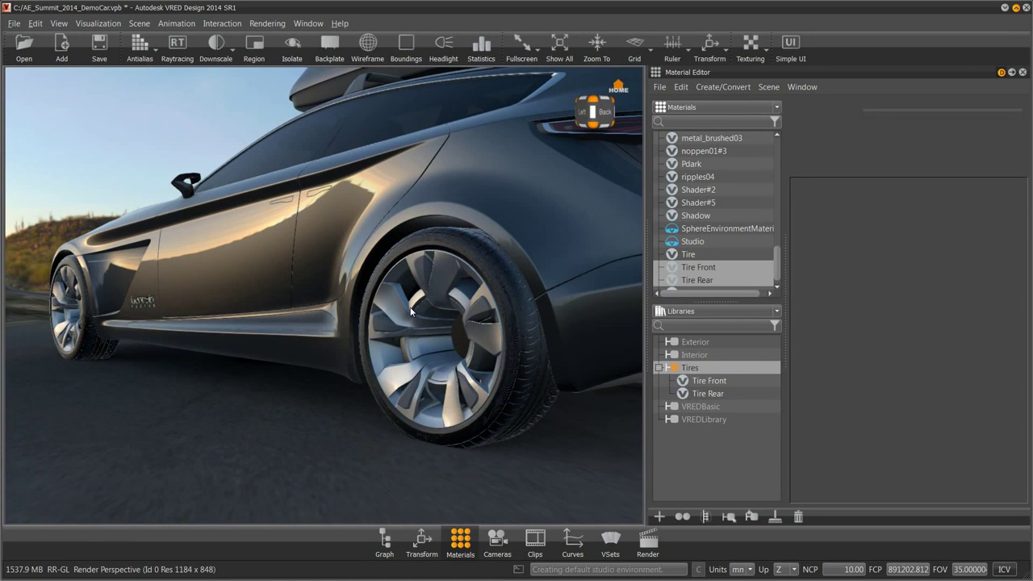
click(1022, 72)
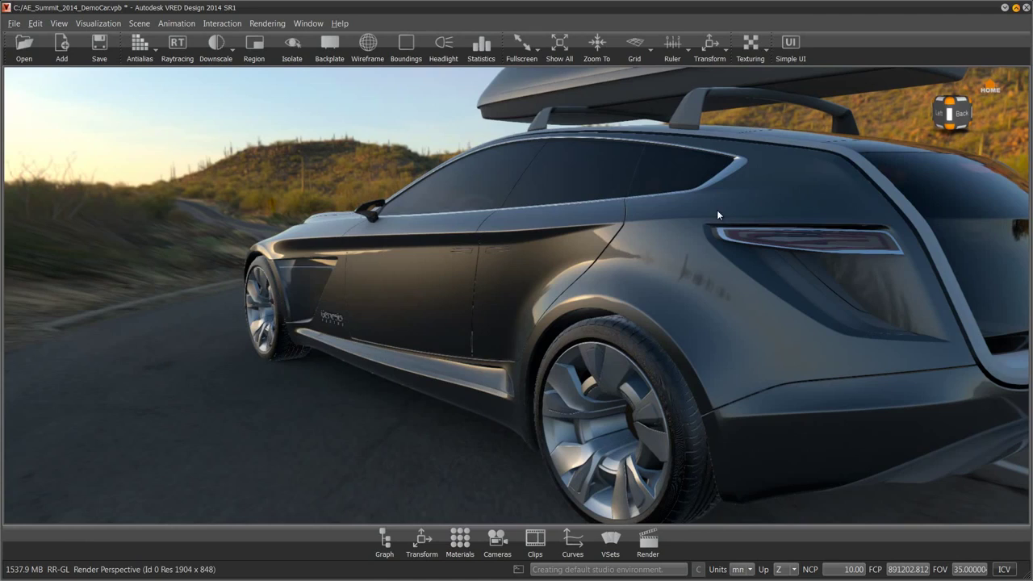
drag(673, 192, 605, 196)
right_drag(629, 262, 632, 300)
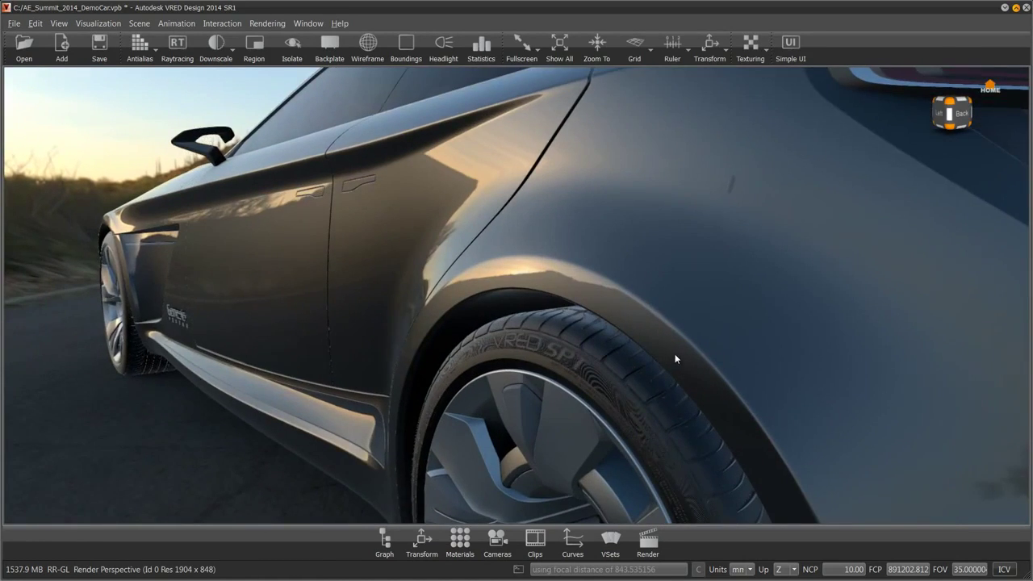
drag(673, 351, 621, 303)
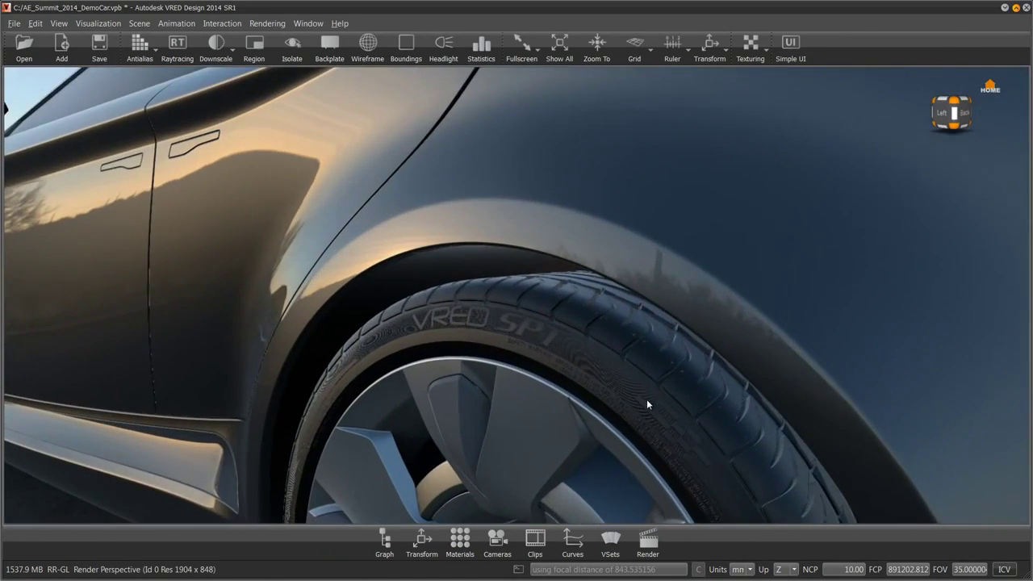